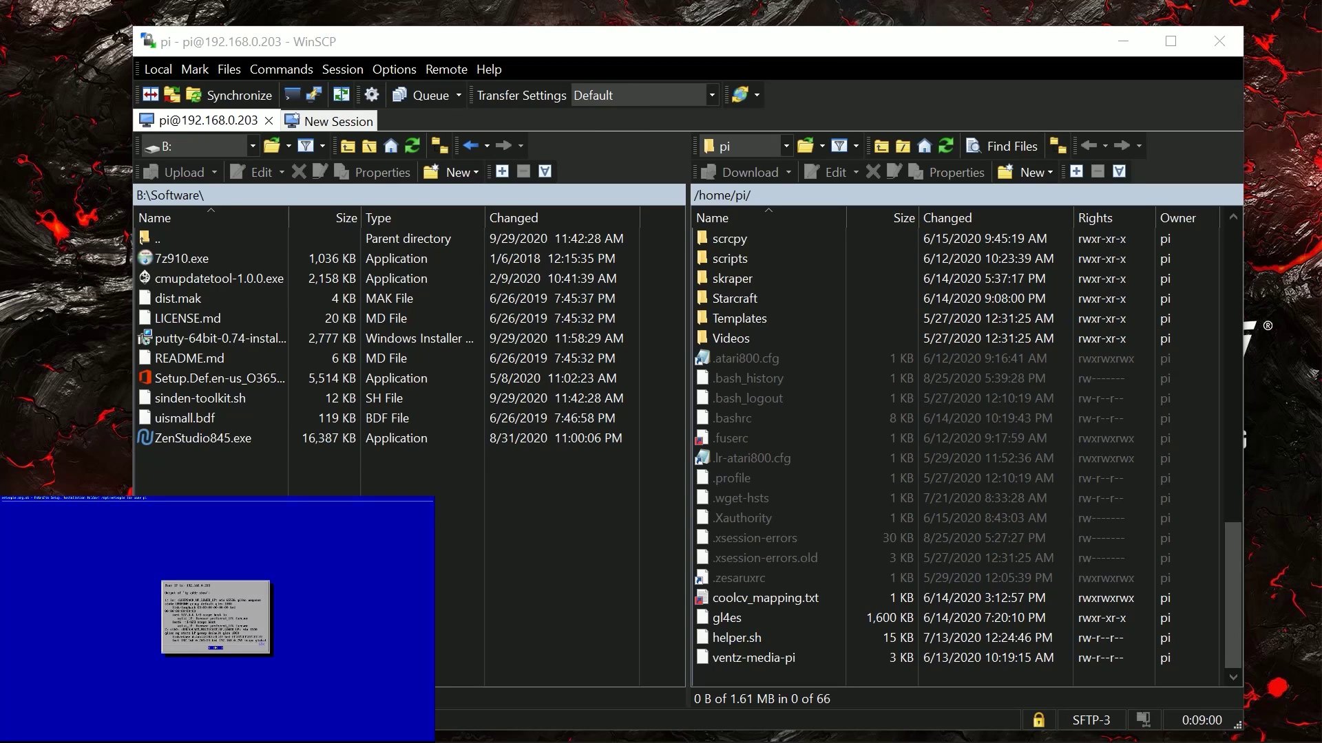
click(210, 406)
right_click(209, 406)
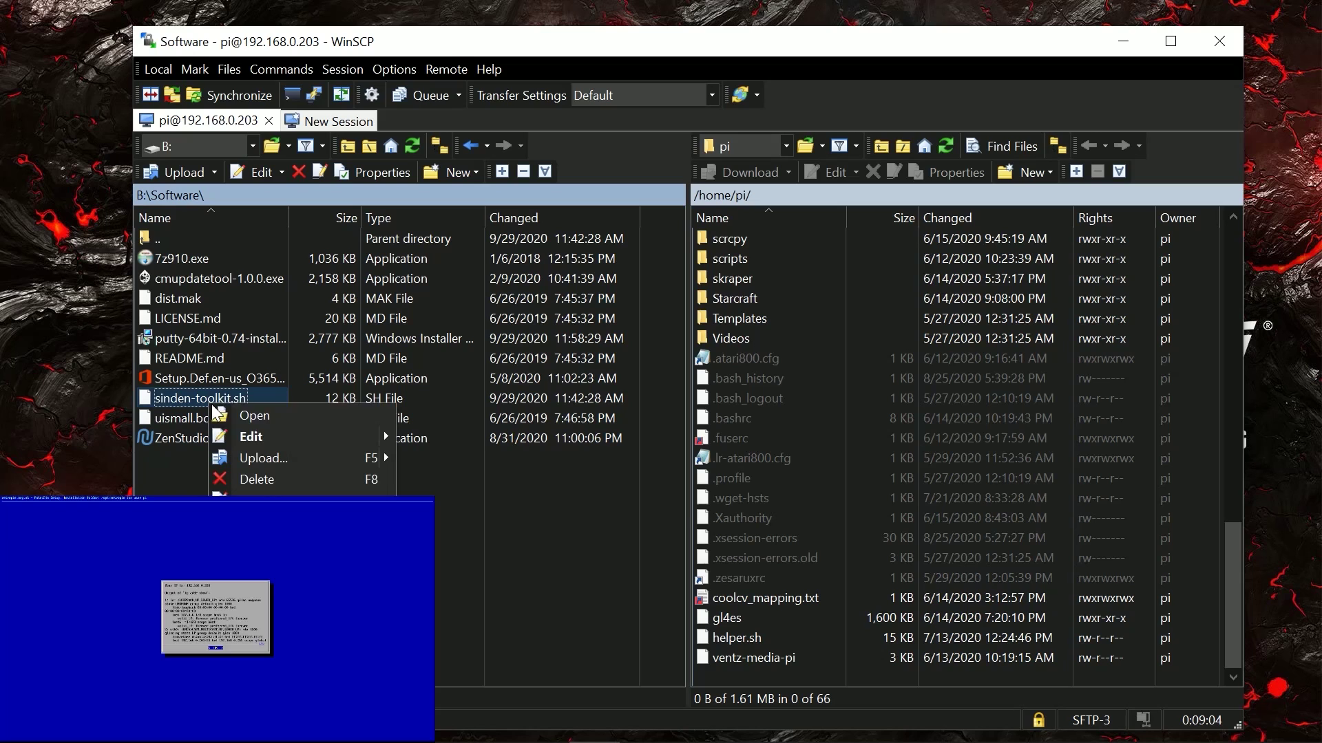
key(Escape)
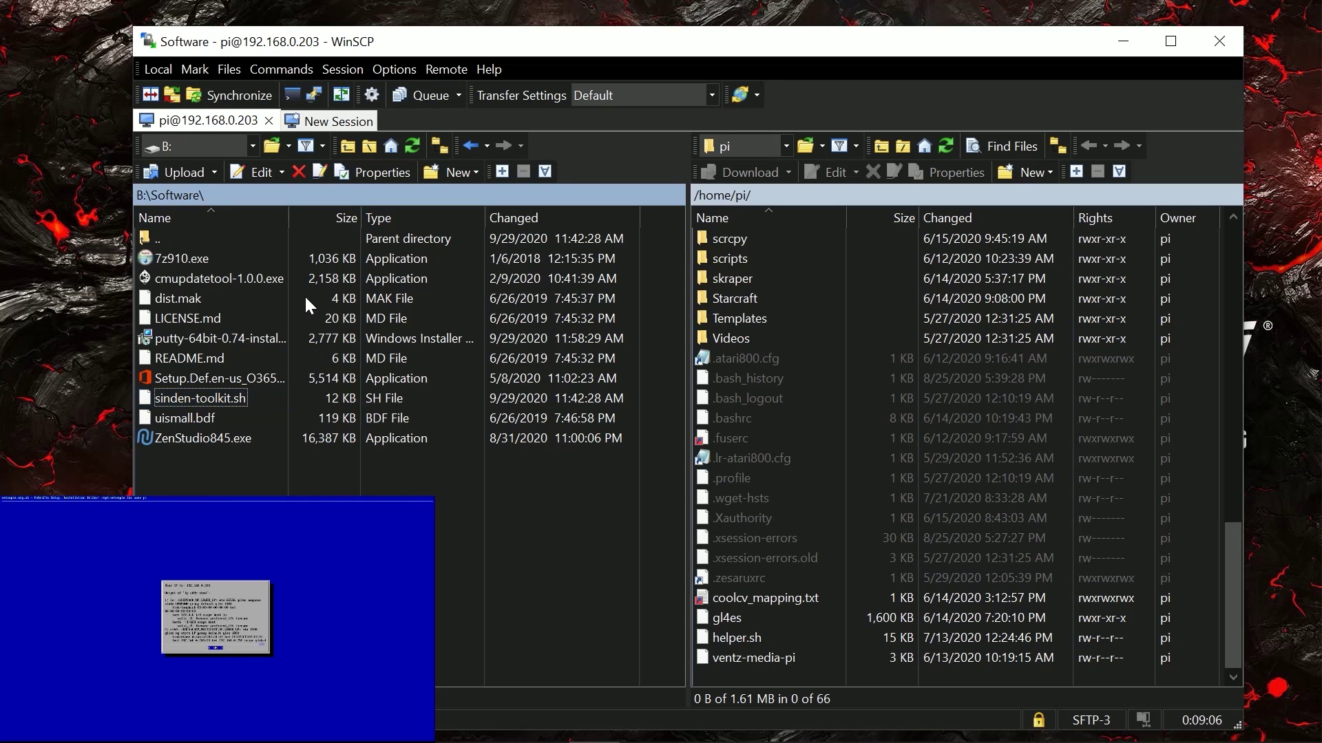
- Open the remote Raspberry Pi session in PuTTY and log in with the account password
click(198, 402)
click(302, 74)
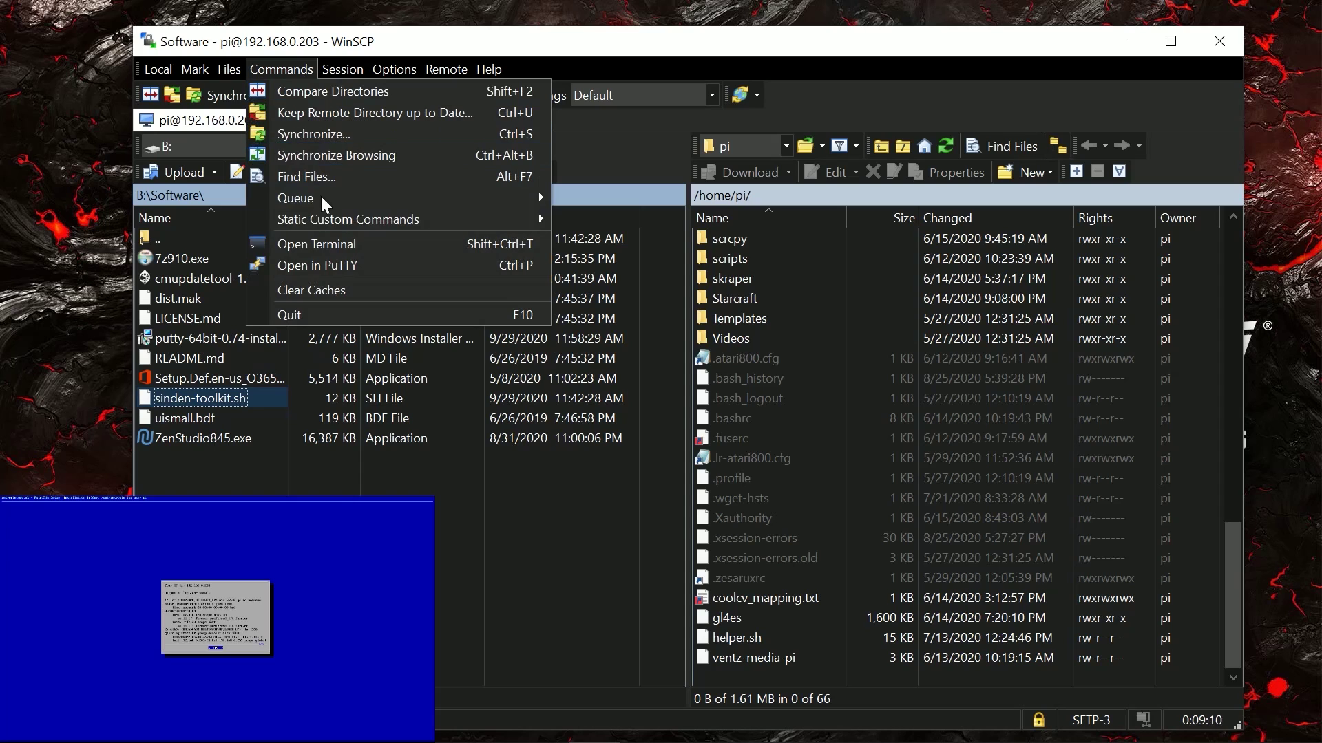
click(340, 267)
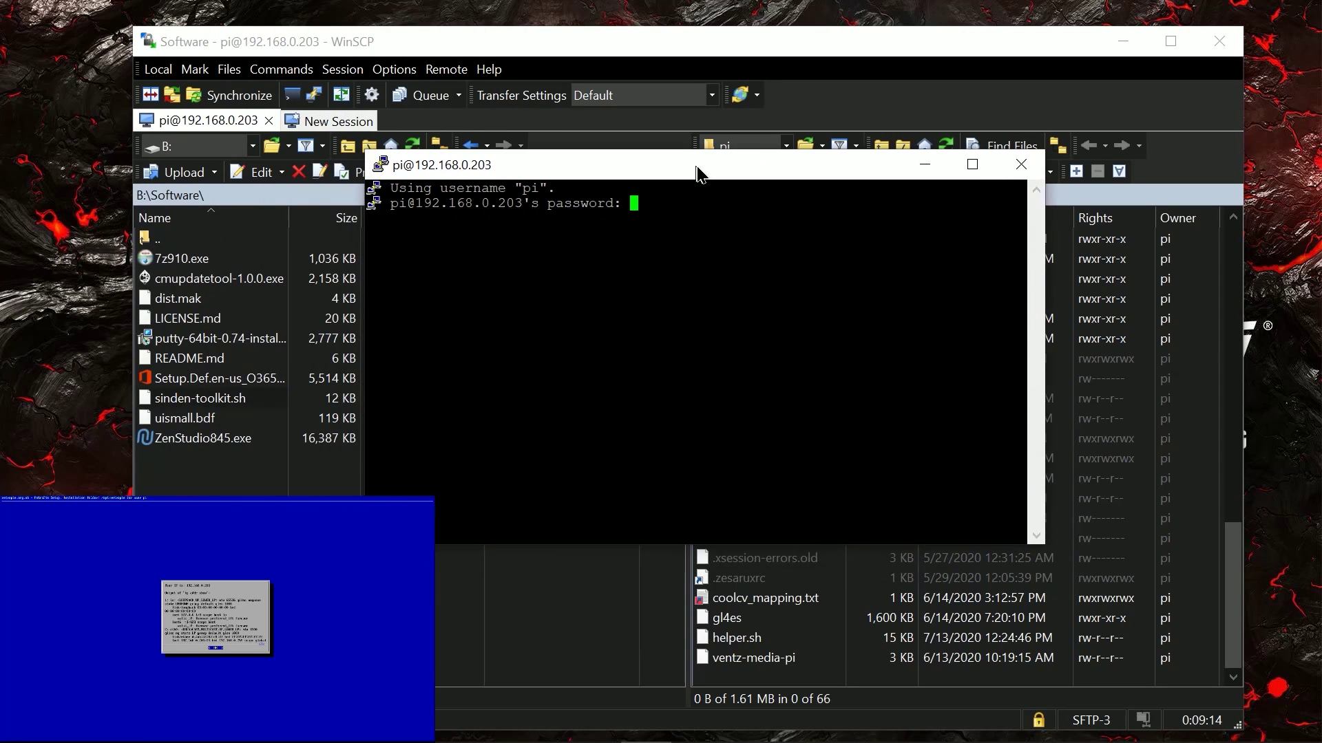
drag(696, 168, 704, 168)
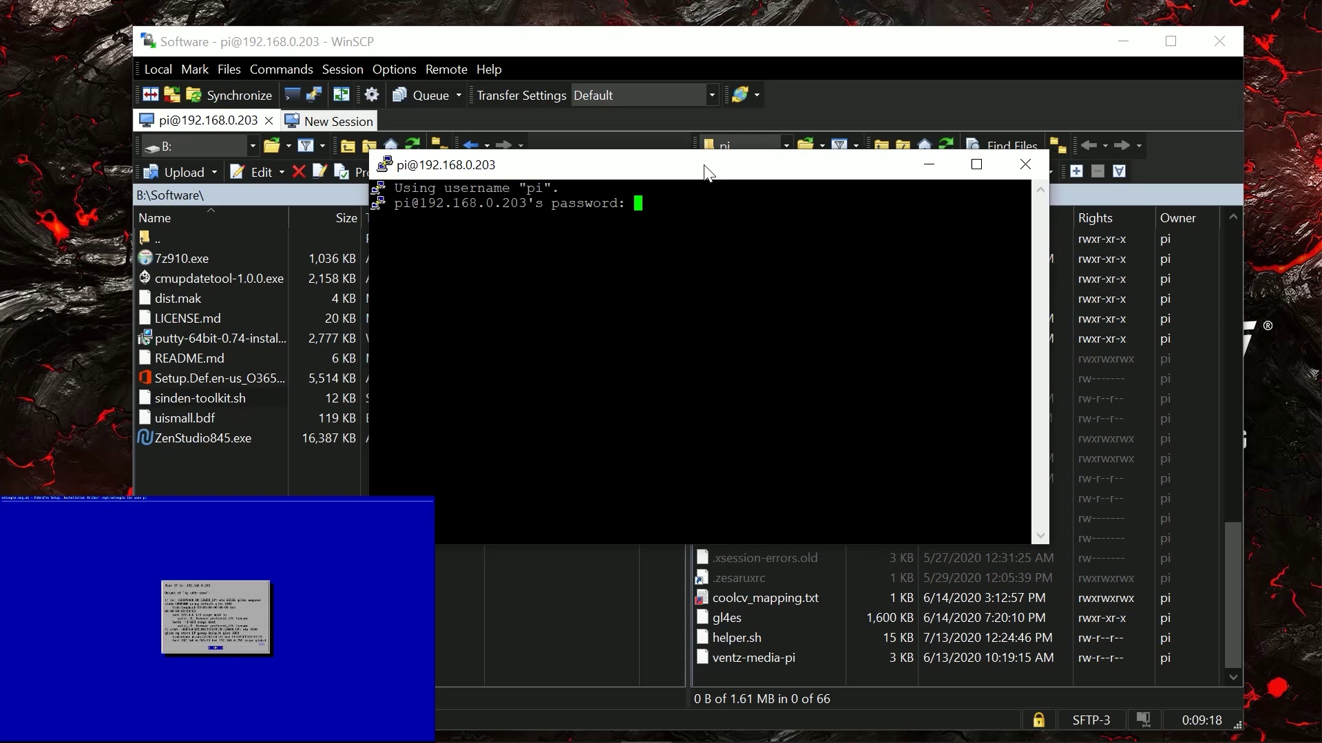
key(Return)
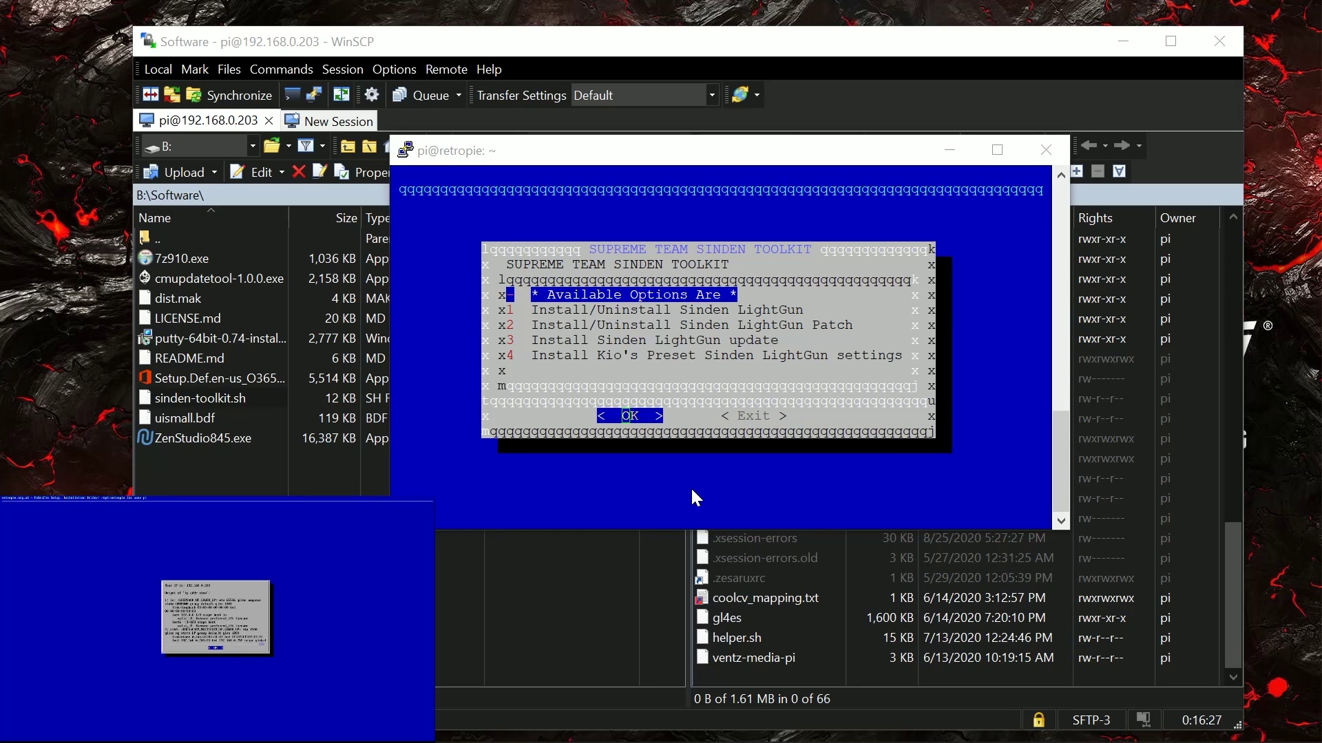
- Open the toolkit's Install/Uninstall Sinden LightGun menu to view its options and return to the toolkit's main list
click(664, 308)
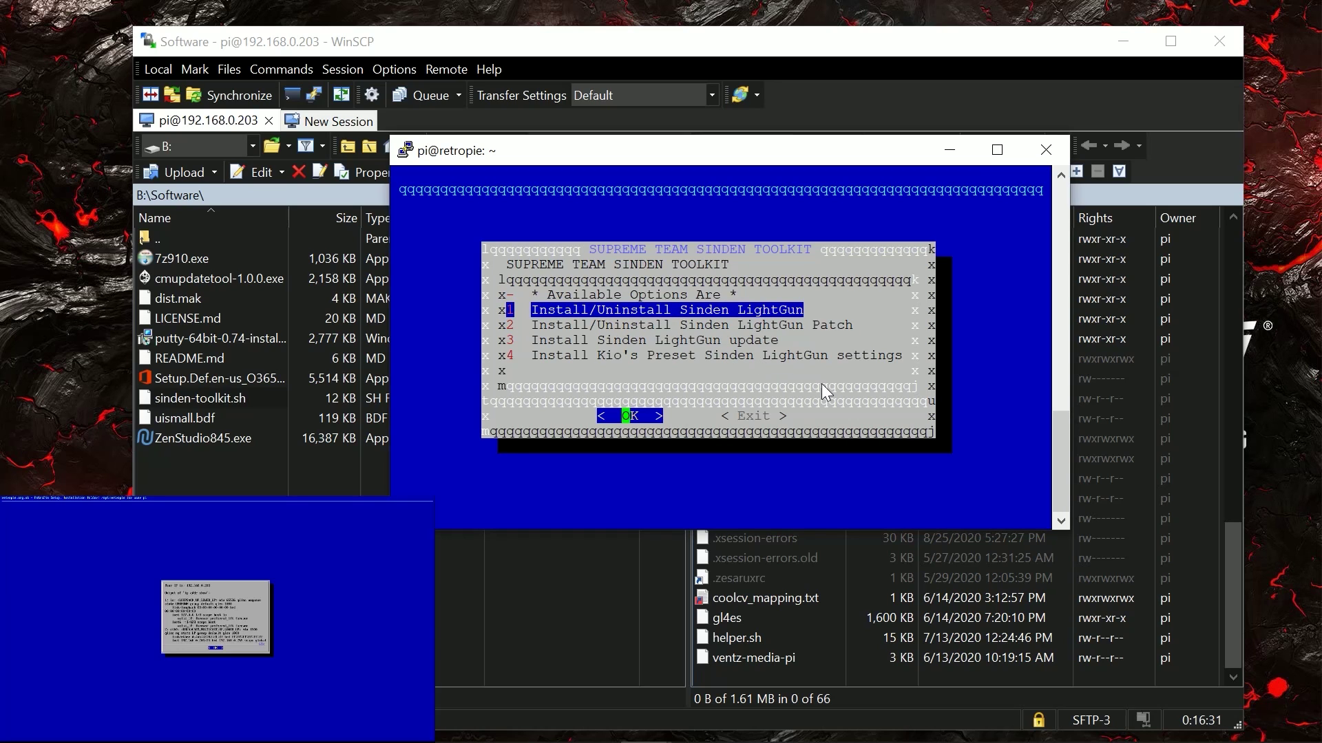
key(Down)
key(Up)
key(Down)
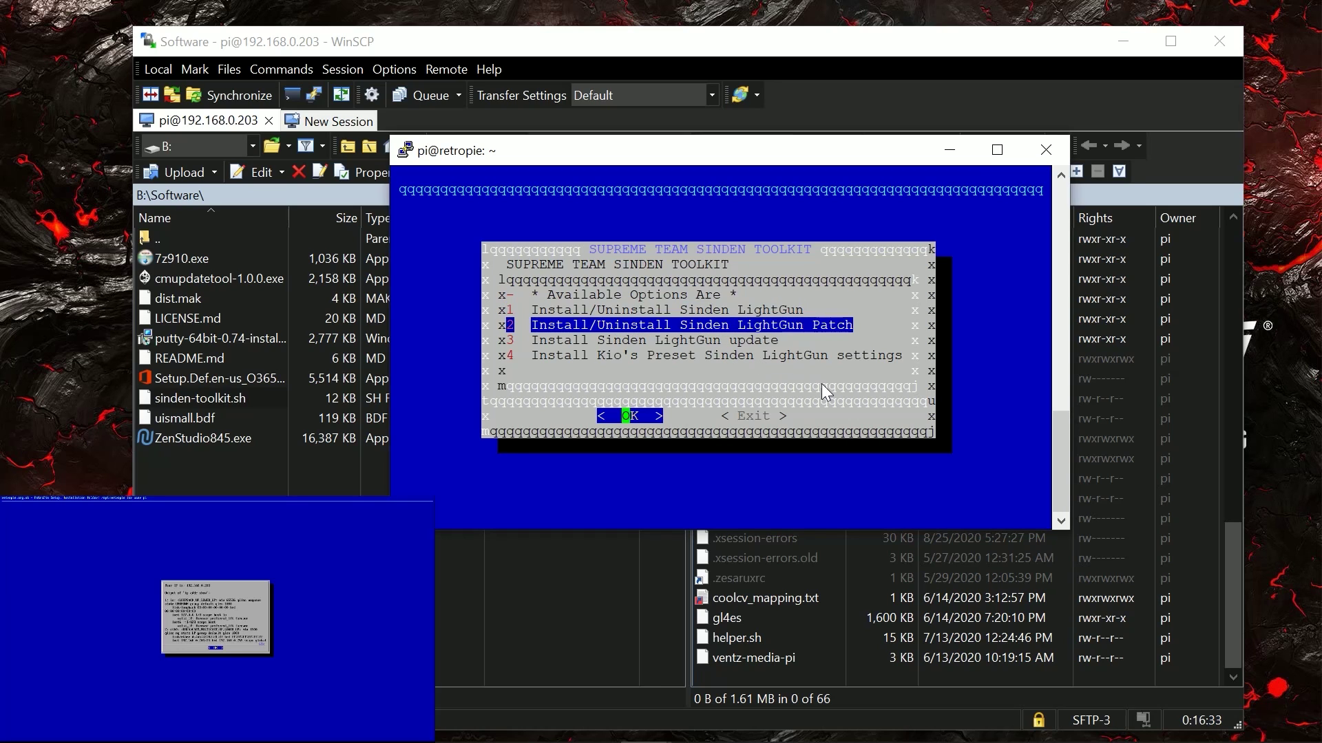
key(Down)
key(Up)
key(Up)
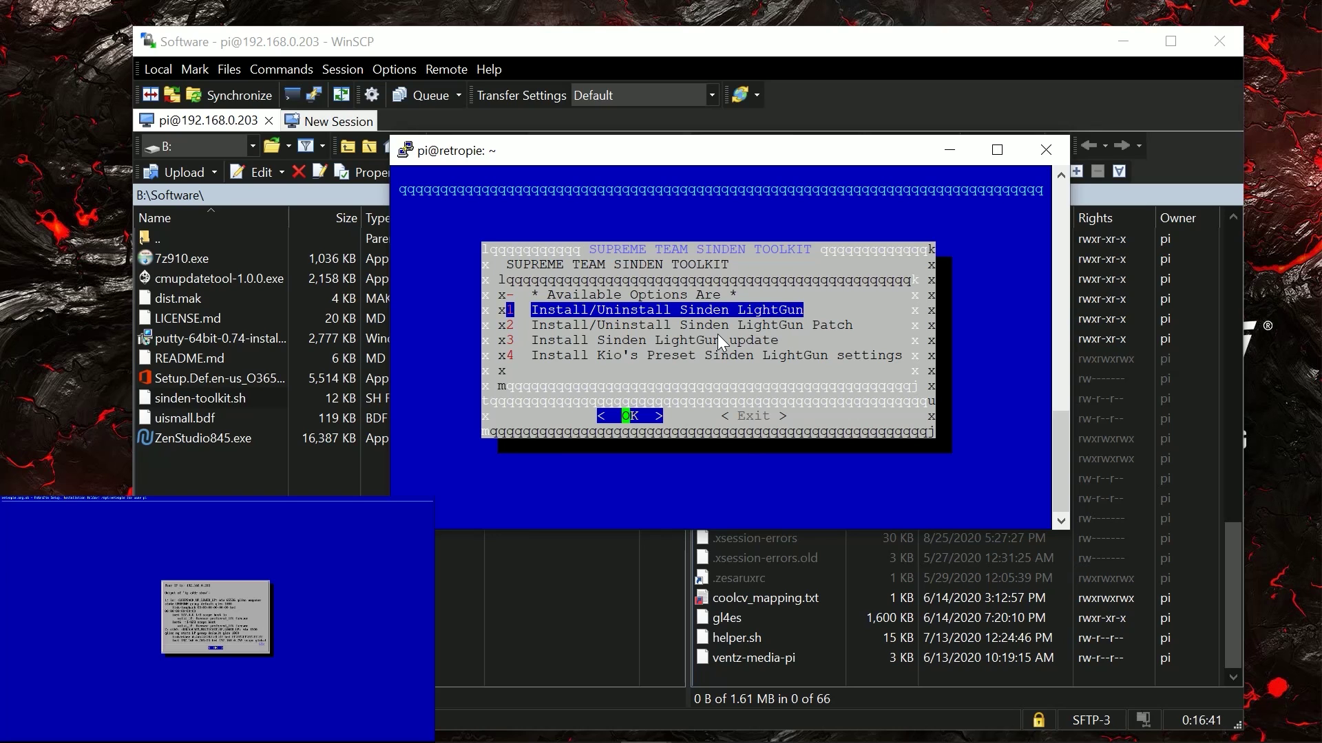
key(Return)
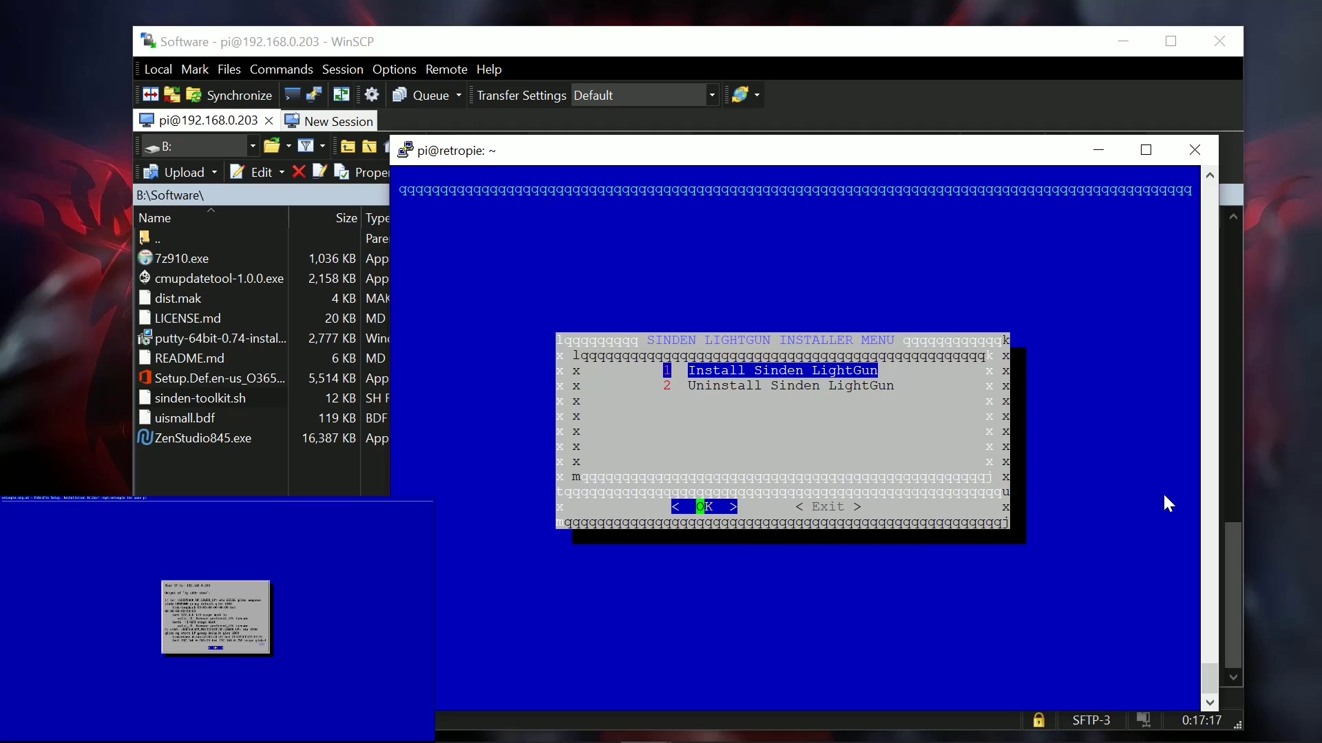
key(Tab)
key(Return)
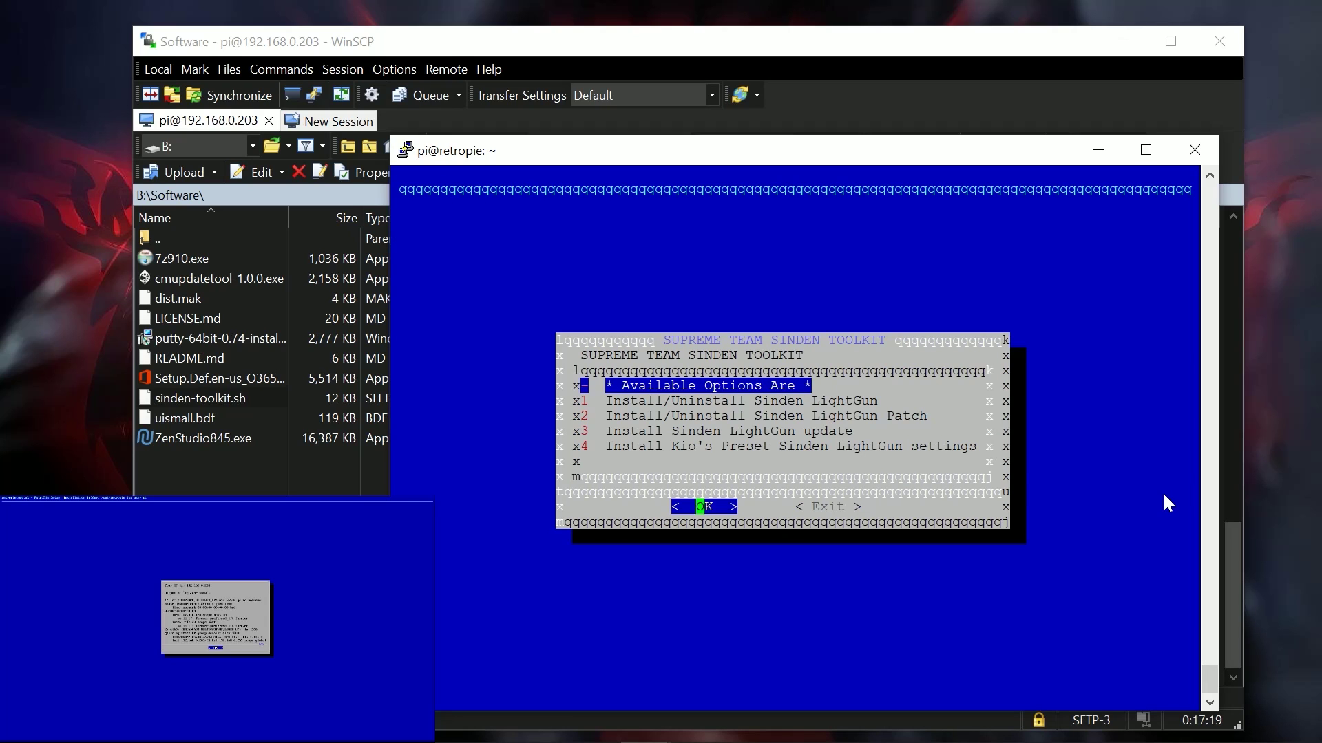
- Run the Install Sinden LightGun update option of the Supreme Team Sinden Toolkit
key(Down)
key(Down)
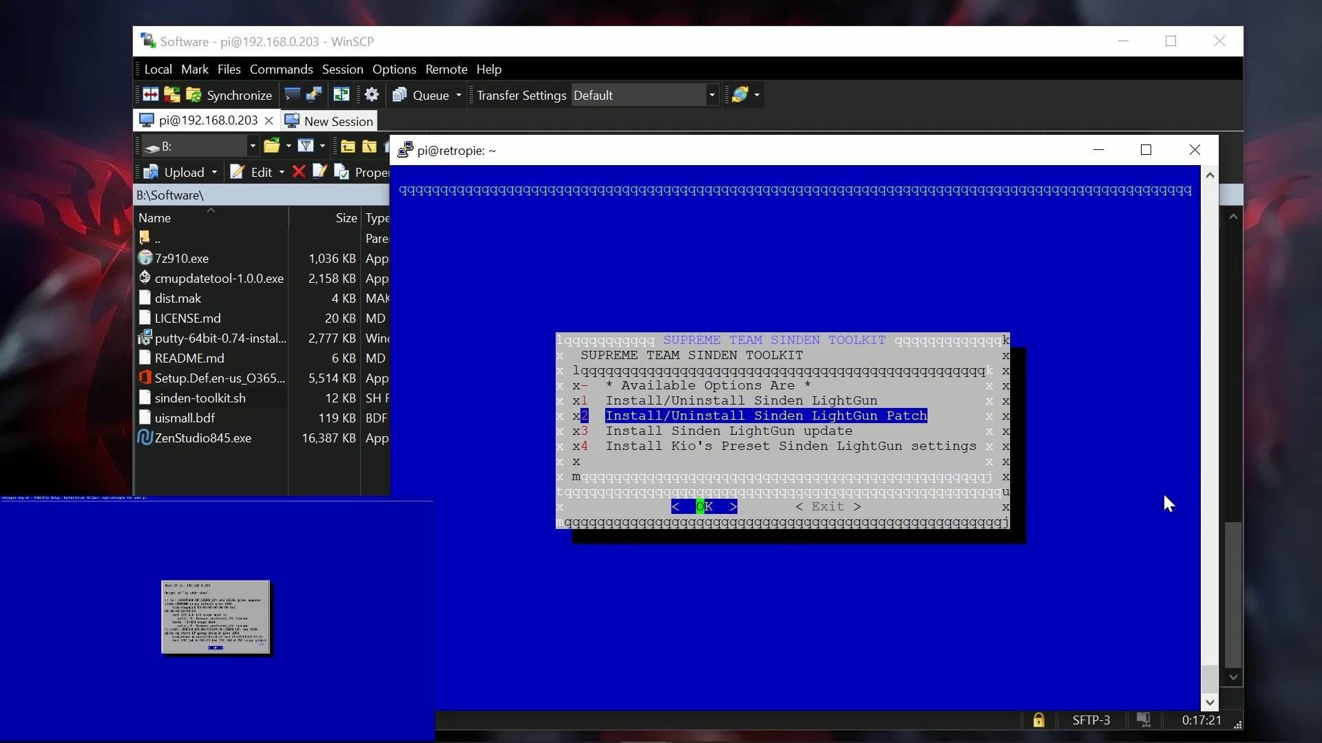
key(Down)
key(Up)
key(Down)
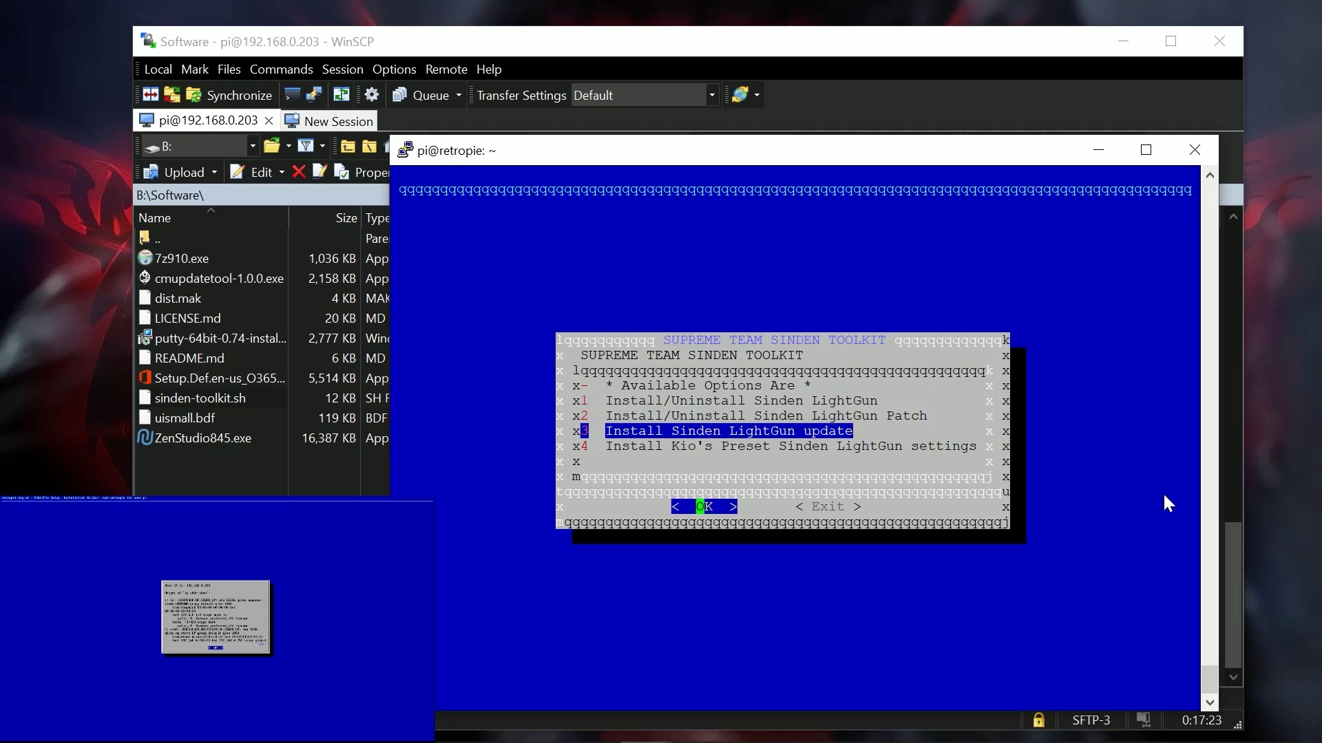
key(Up)
key(Down)
key(Return)
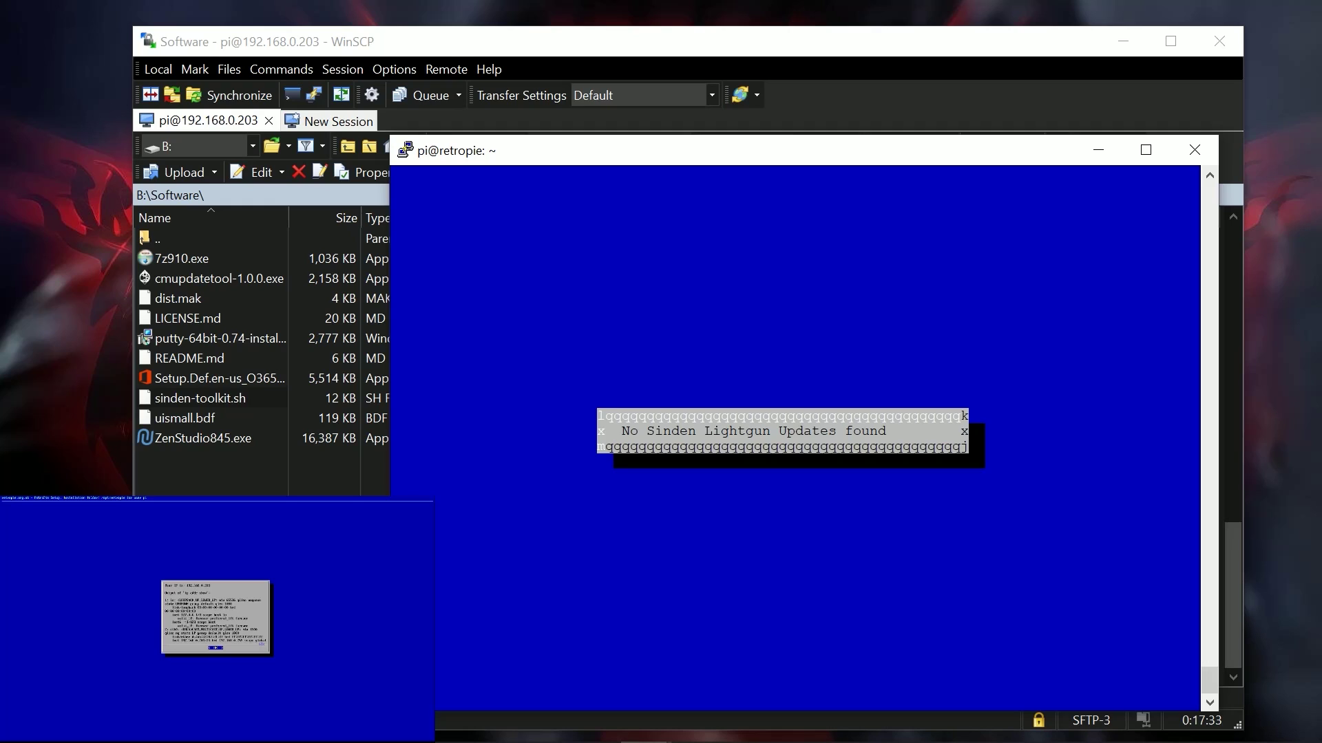
- Exit the Supreme Team Sinden Toolkit from its main options list
key(Tab)
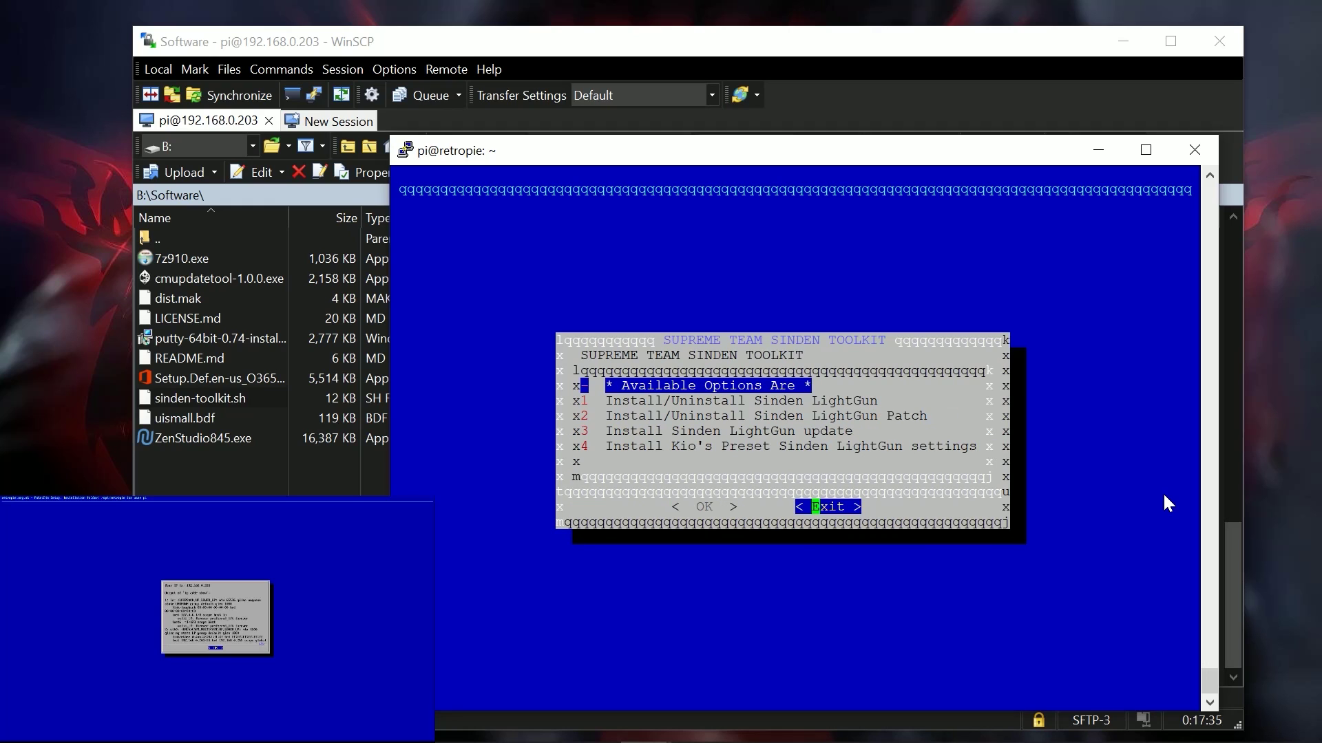
key(Down)
key(Down)
key(Down)
key(Down)
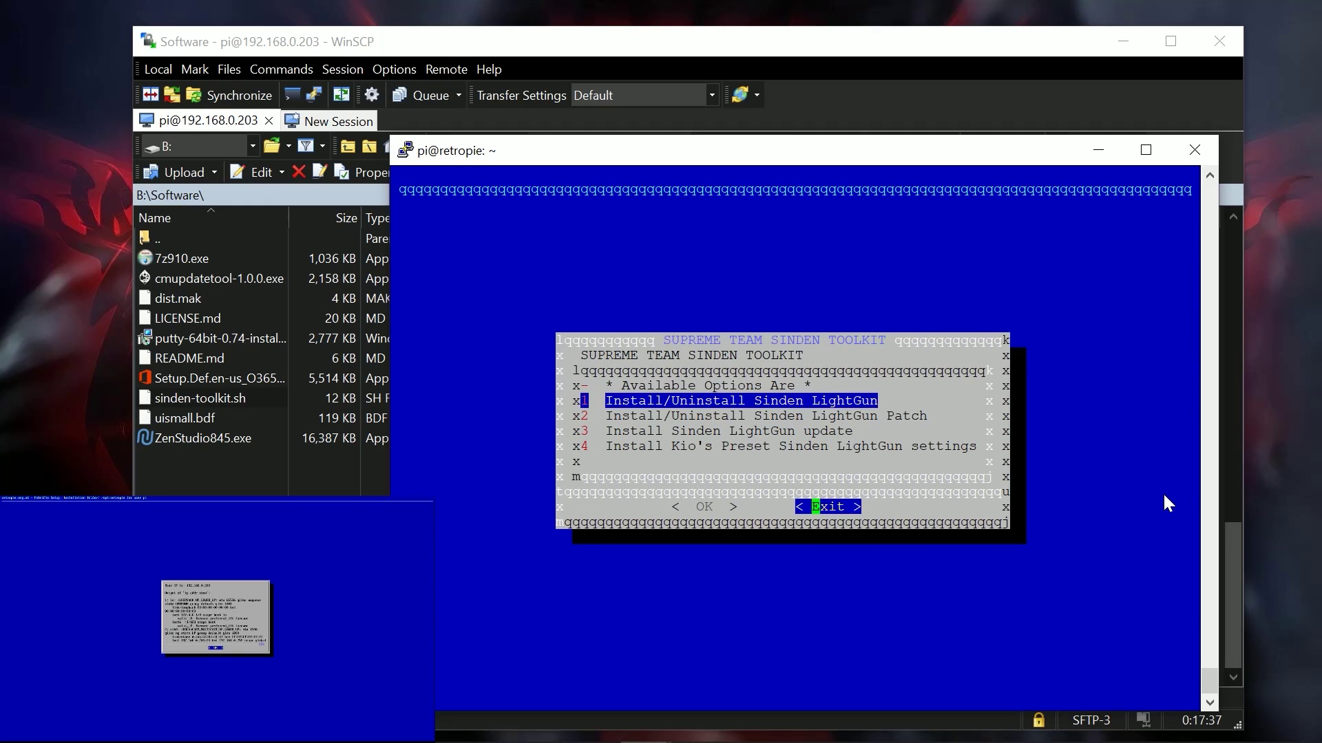
key(Return)
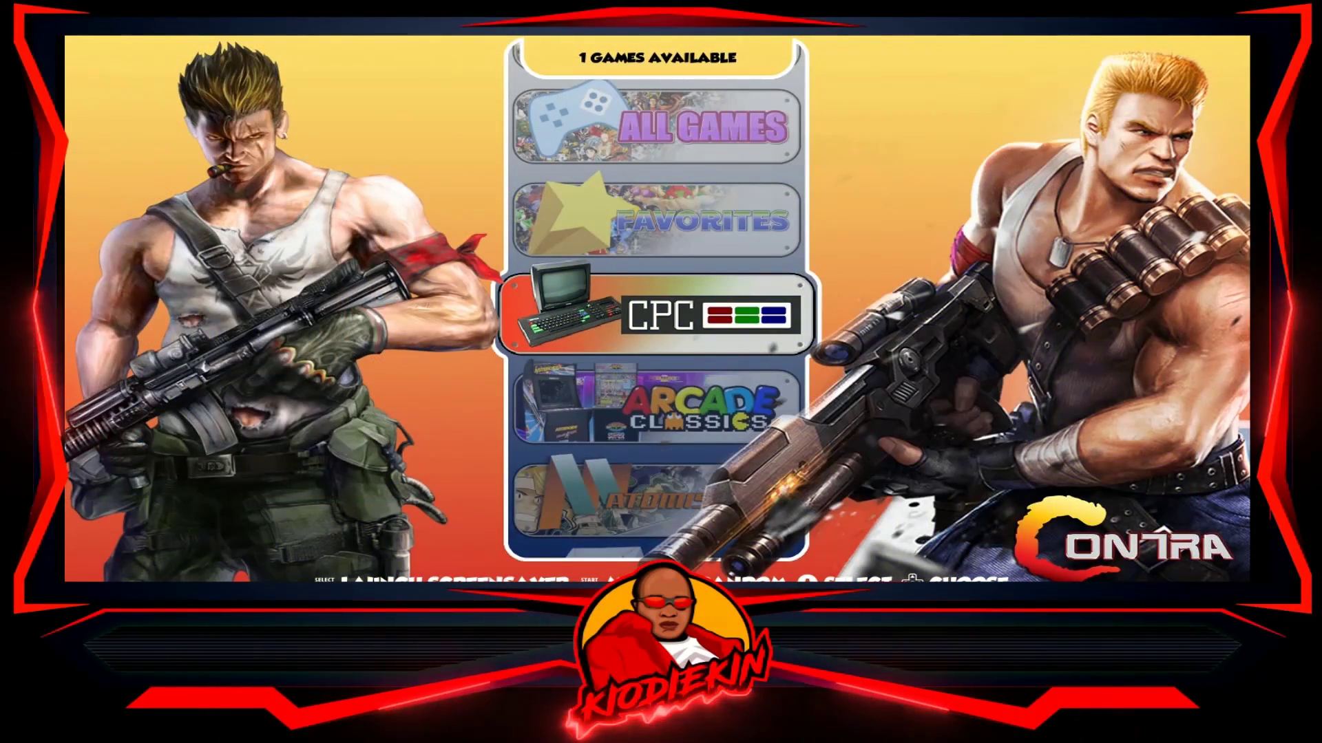
- Look through the systems in the RetroPie front-end's carousel, including the light gun, PlayStation, Naomi and arcade entries
key(Up)
key(Up)
key(Up)
key(Up)
key(Up)
key(Up)
key(Up)
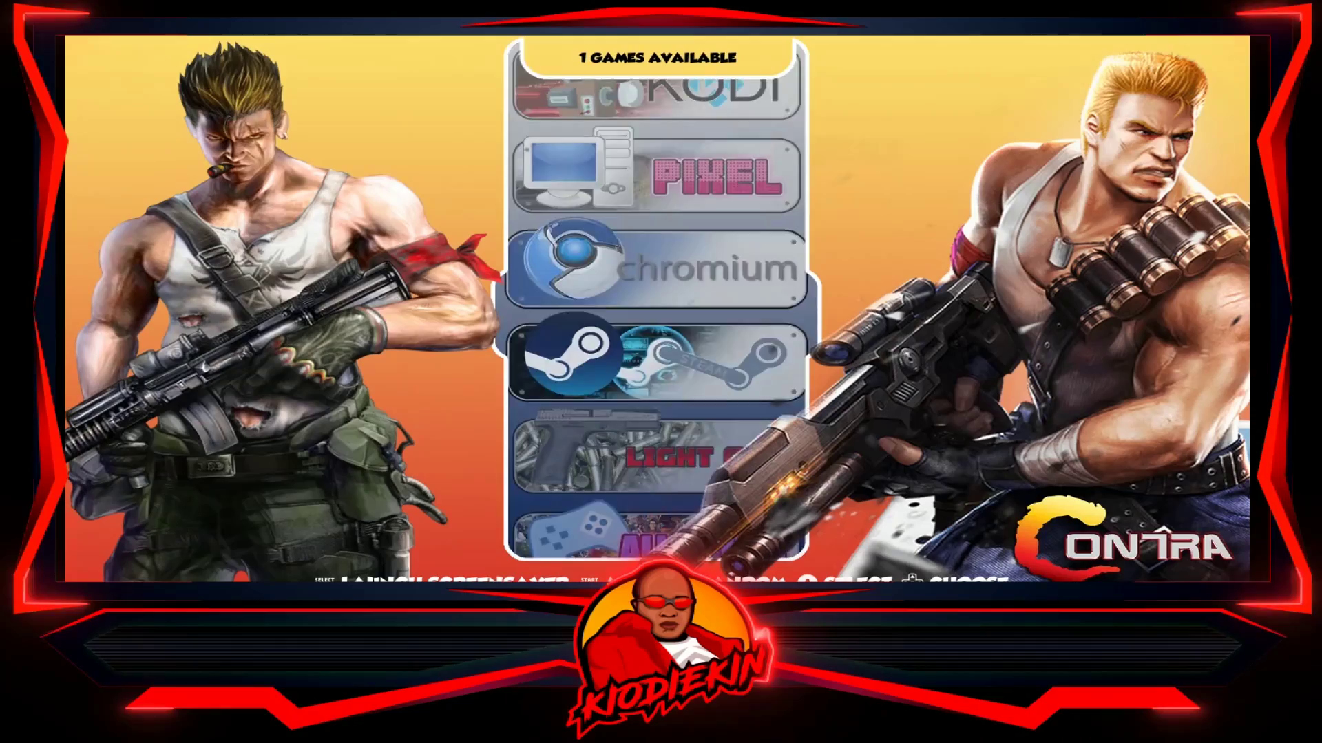
key(Up)
key(Up)
key(Up)
key(Up)
key(Up)
key(Up)
key(Up)
key(Up)
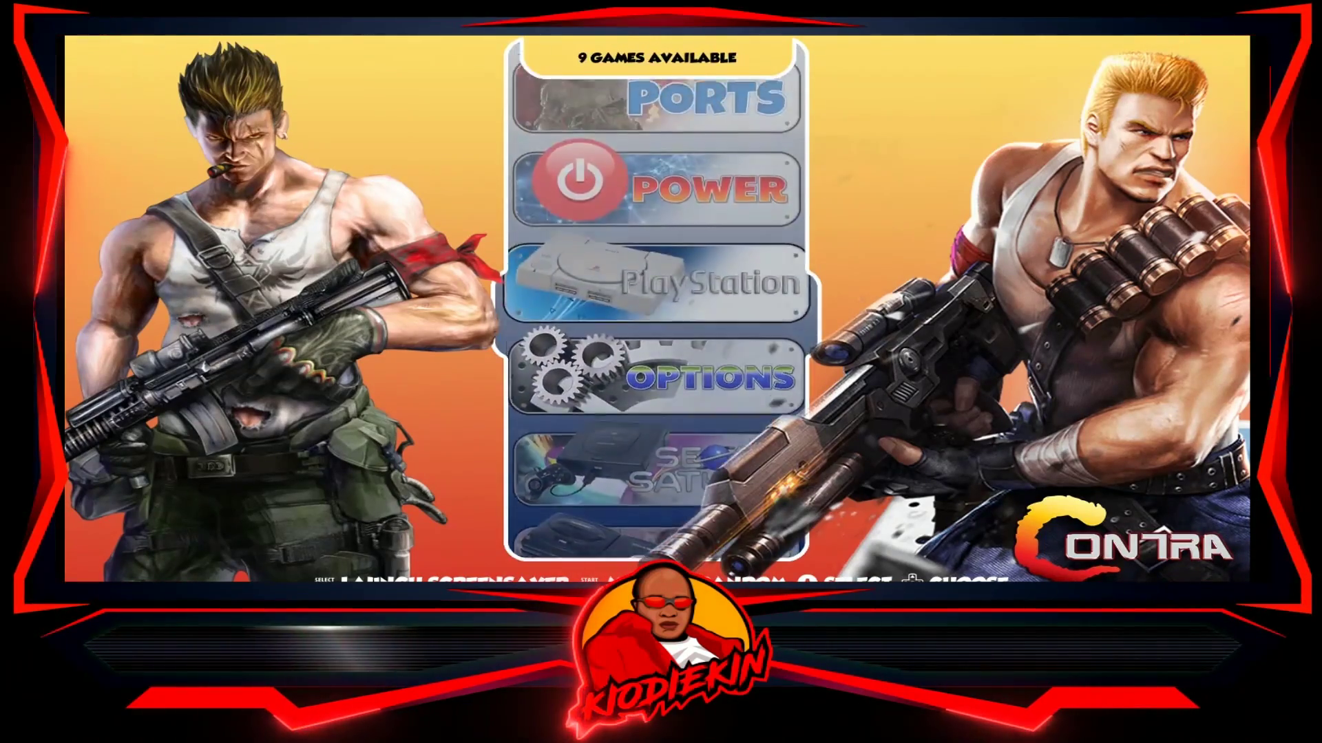
key(Up)
key(Up)
key(Up)
key(Up)
key(Up)
key(Up)
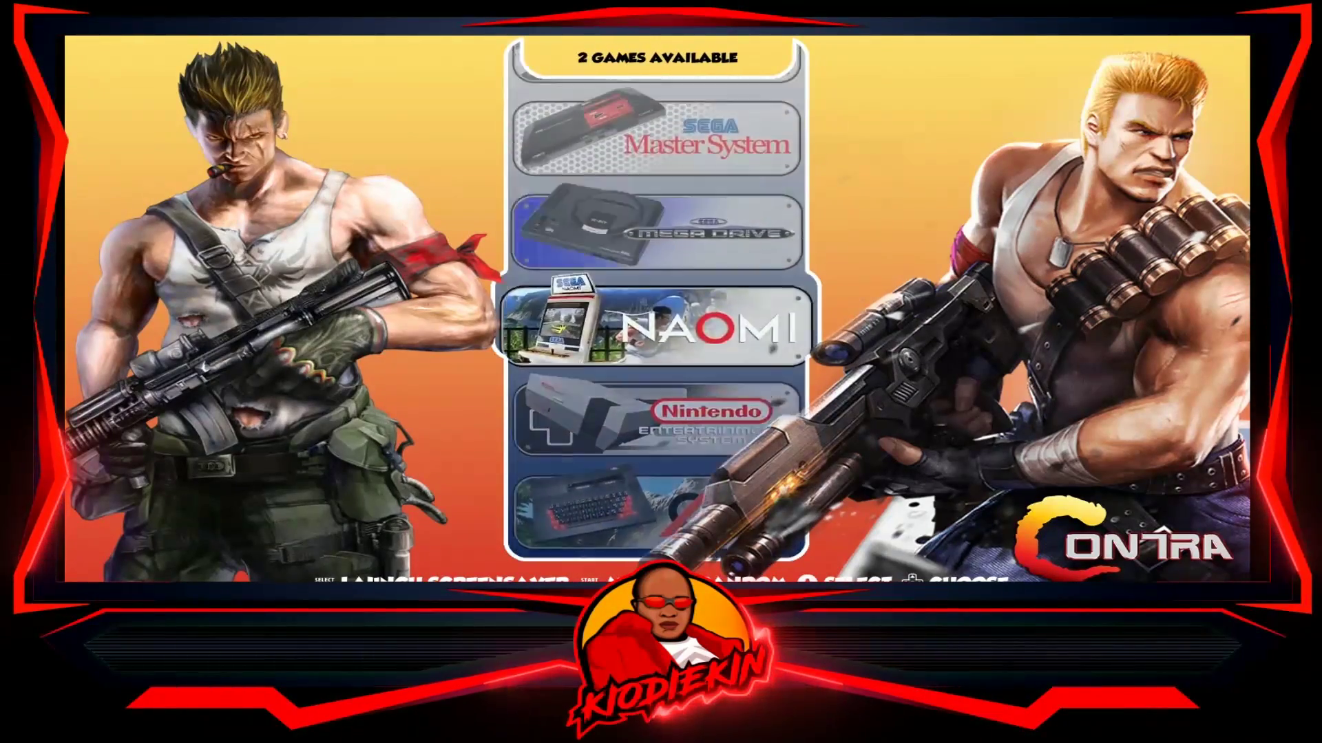
key(Up)
key(Up)
key(Up)
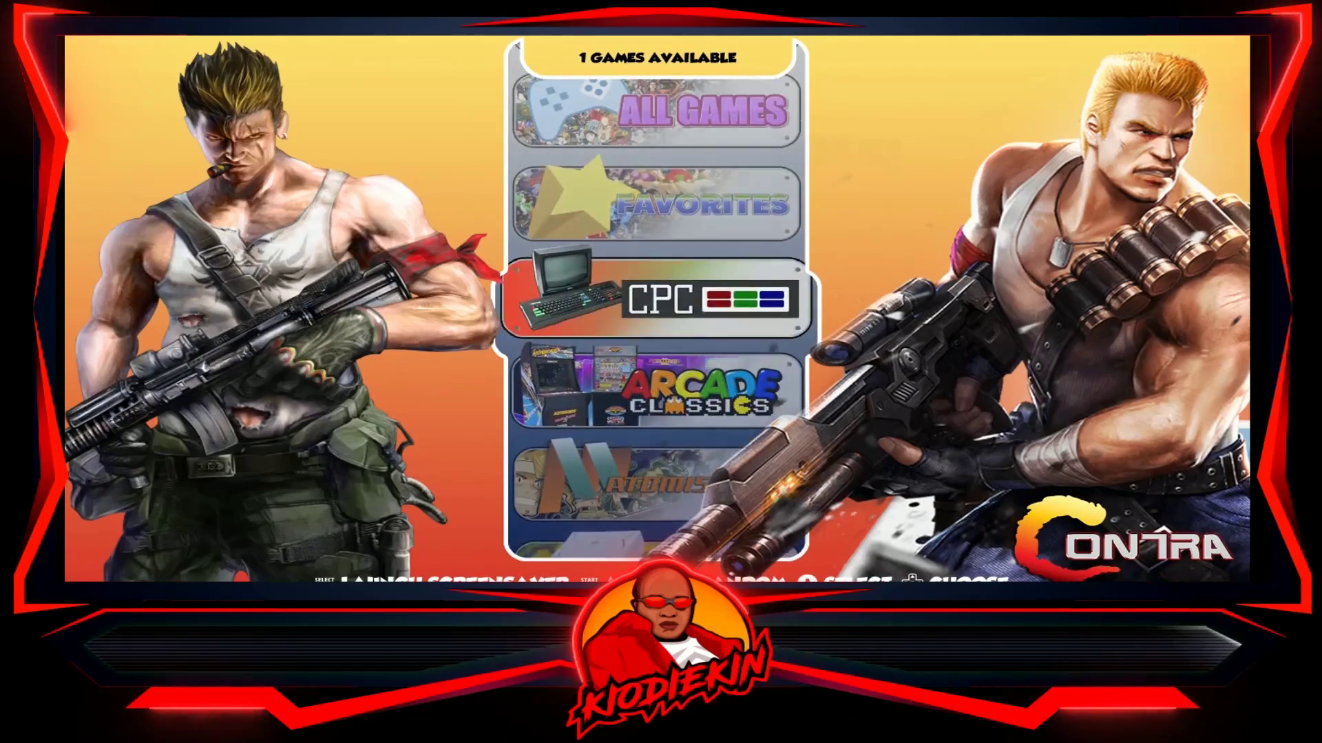
key(Down)
key(Down)
key(Down)
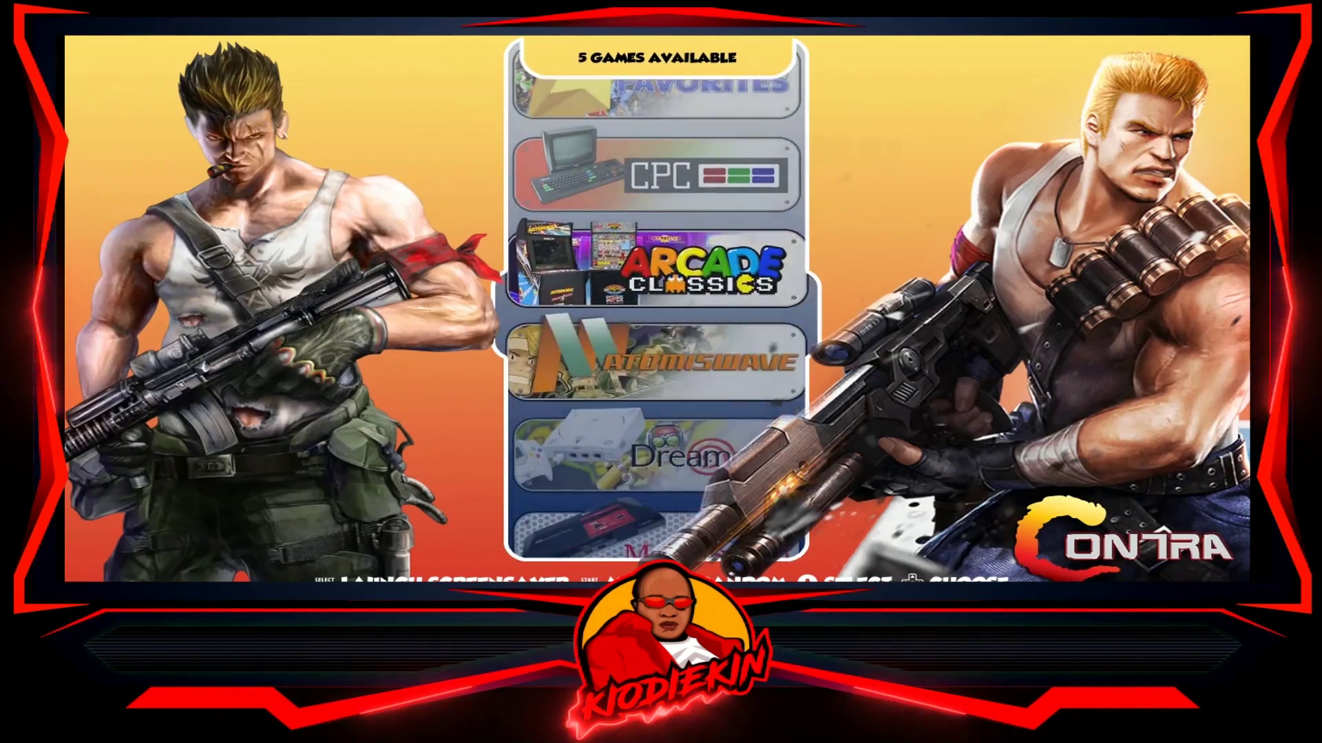
key(Down)
key(Down)
key(Down)
key(Down)
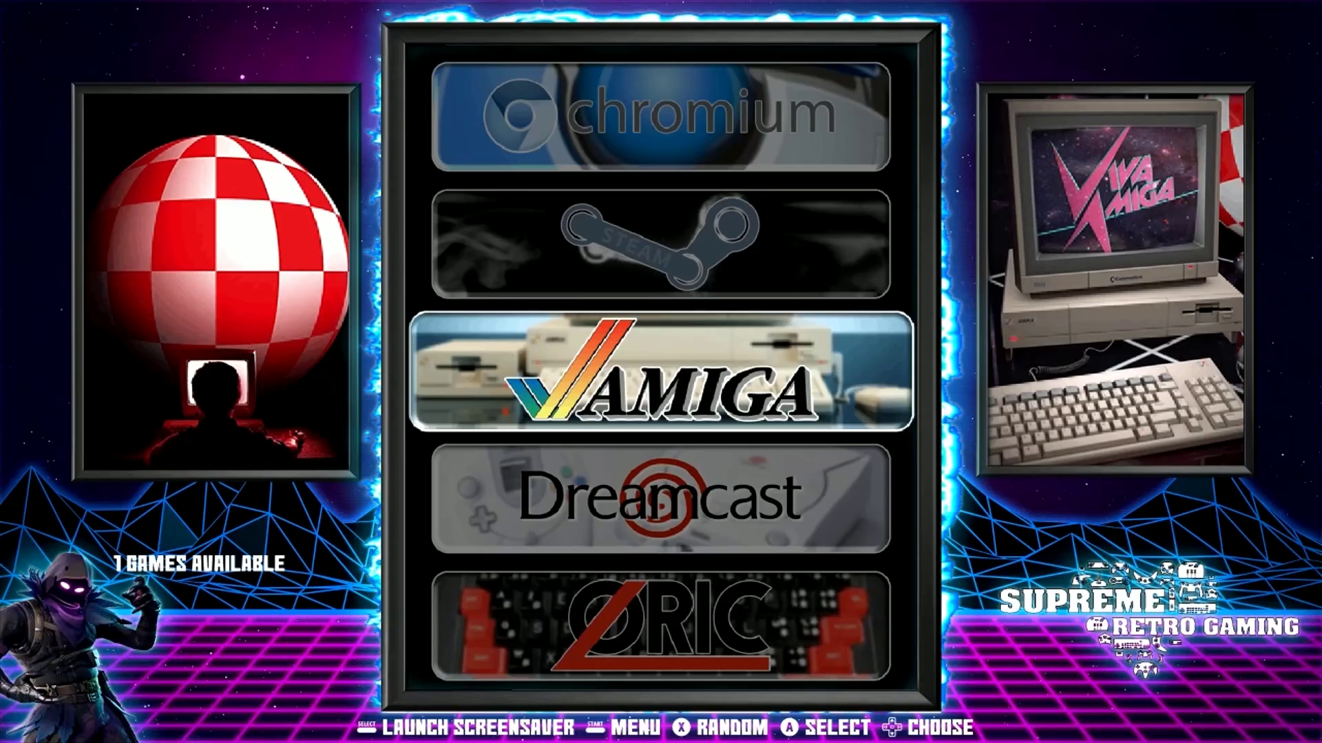
- Find the Options system in the carousel and open it
key(Up)
key(Up)
key(Up)
key(Up)
key(Up)
key(Up)
key(Up)
key(Up)
key(Up)
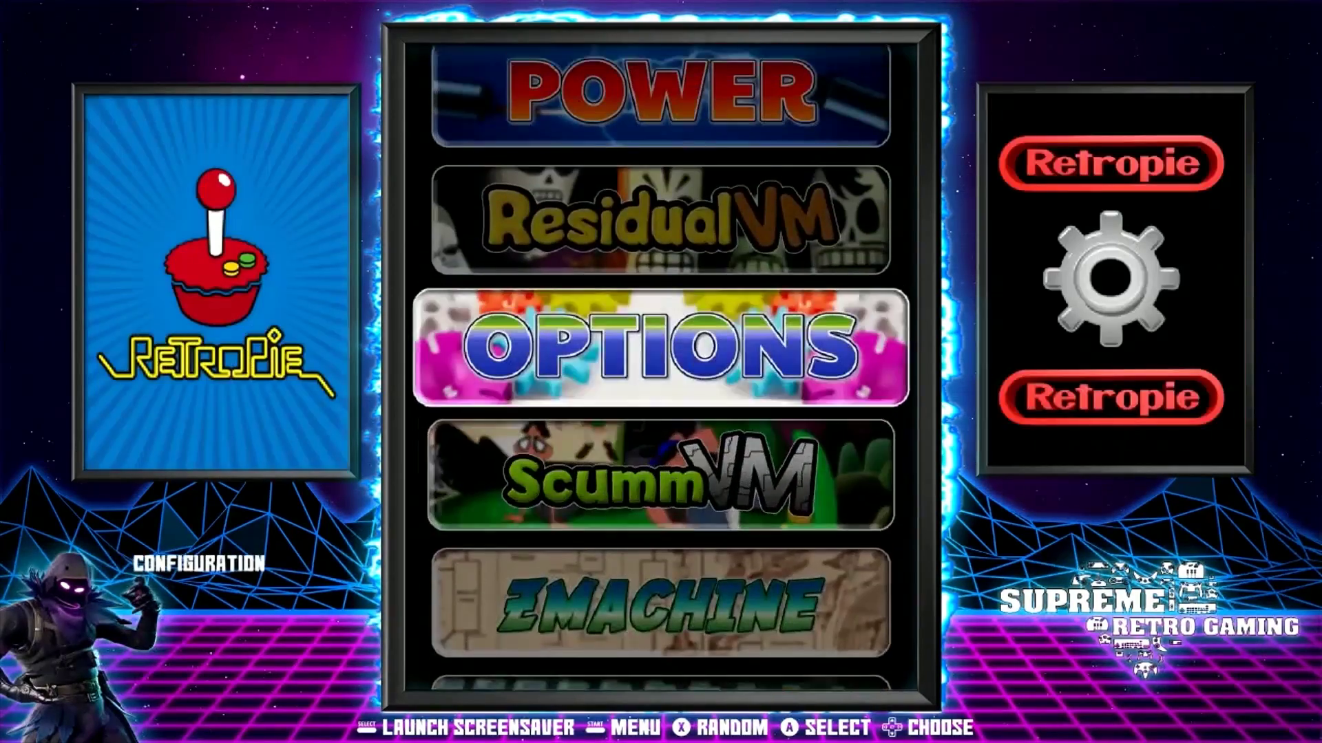
key(Return)
- Open the Controller Tools folder in the Options list
key(Down)
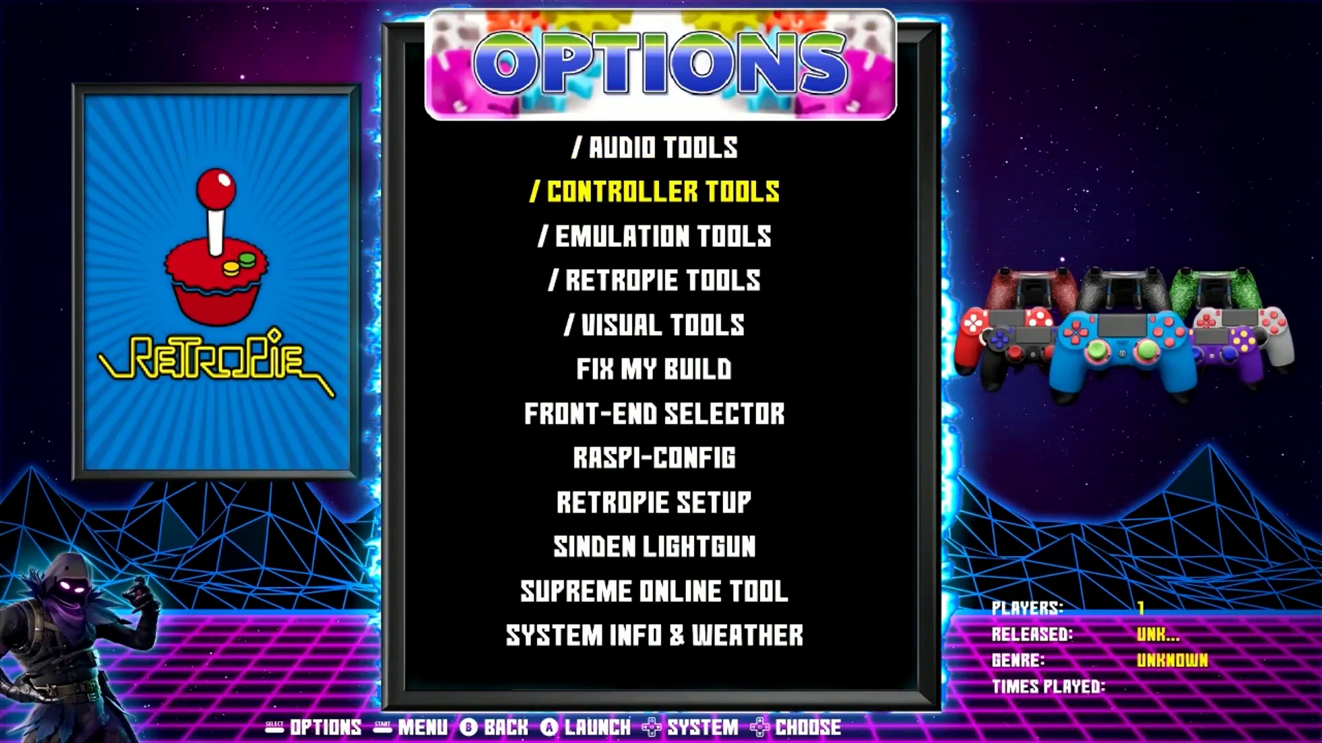
key(Down)
key(Up)
key(Return)
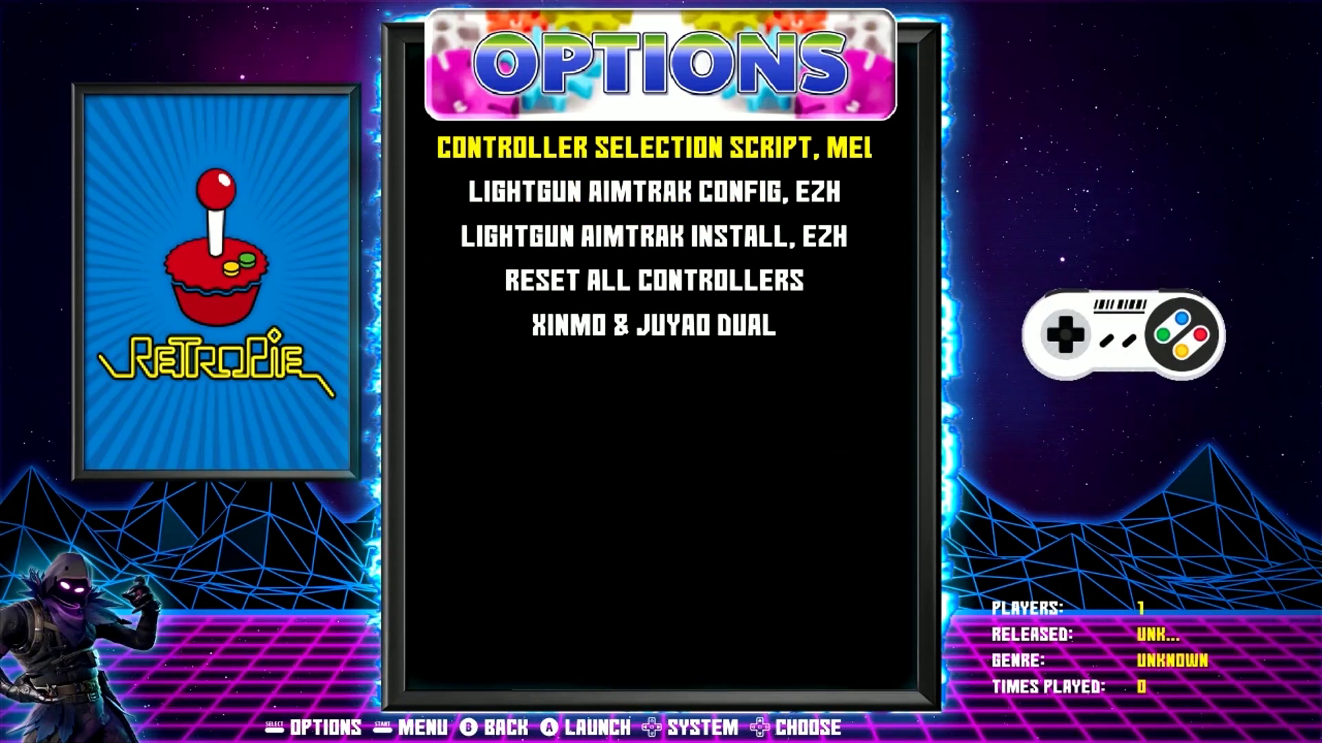
- Examine the Aimtrak lightgun and controller entries in Controller Tools, and return to the main Options list
key(Down)
key(Up)
key(Down)
key(Down)
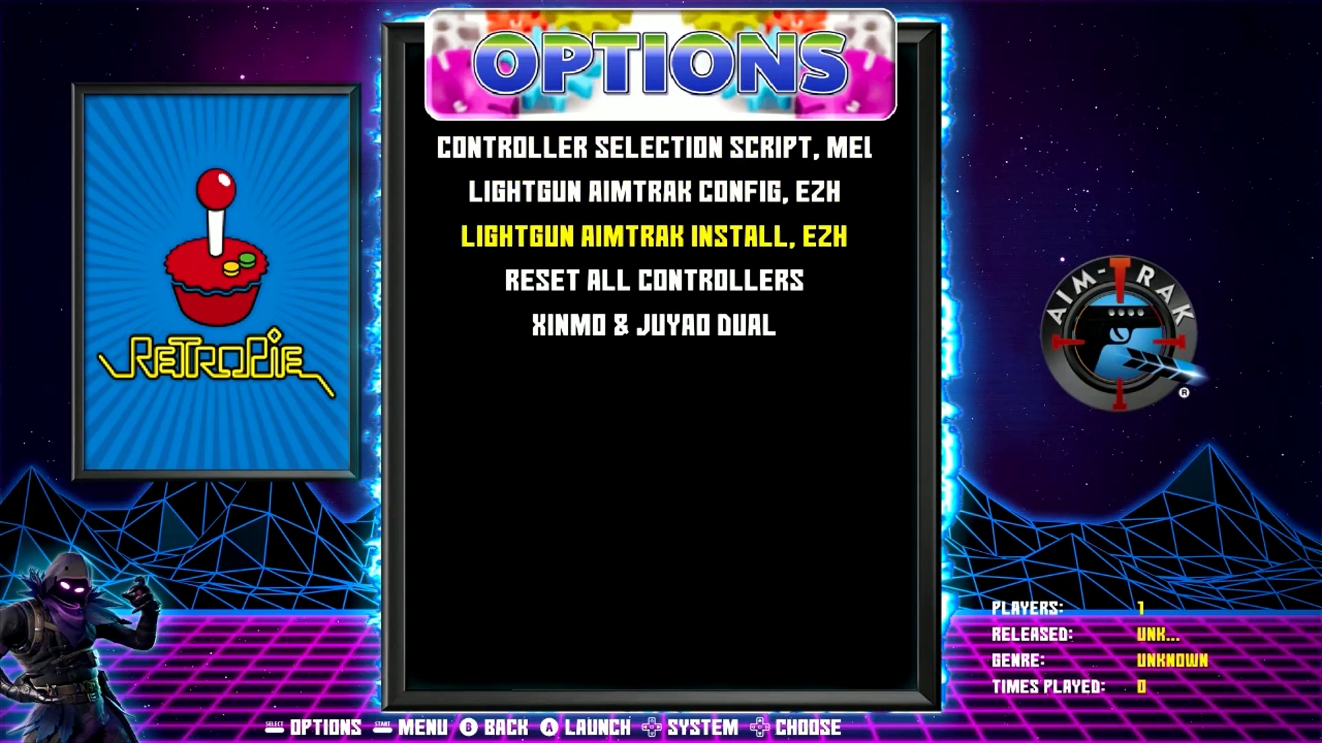
key(Down)
key(Up)
key(Up)
key(Down)
key(Down)
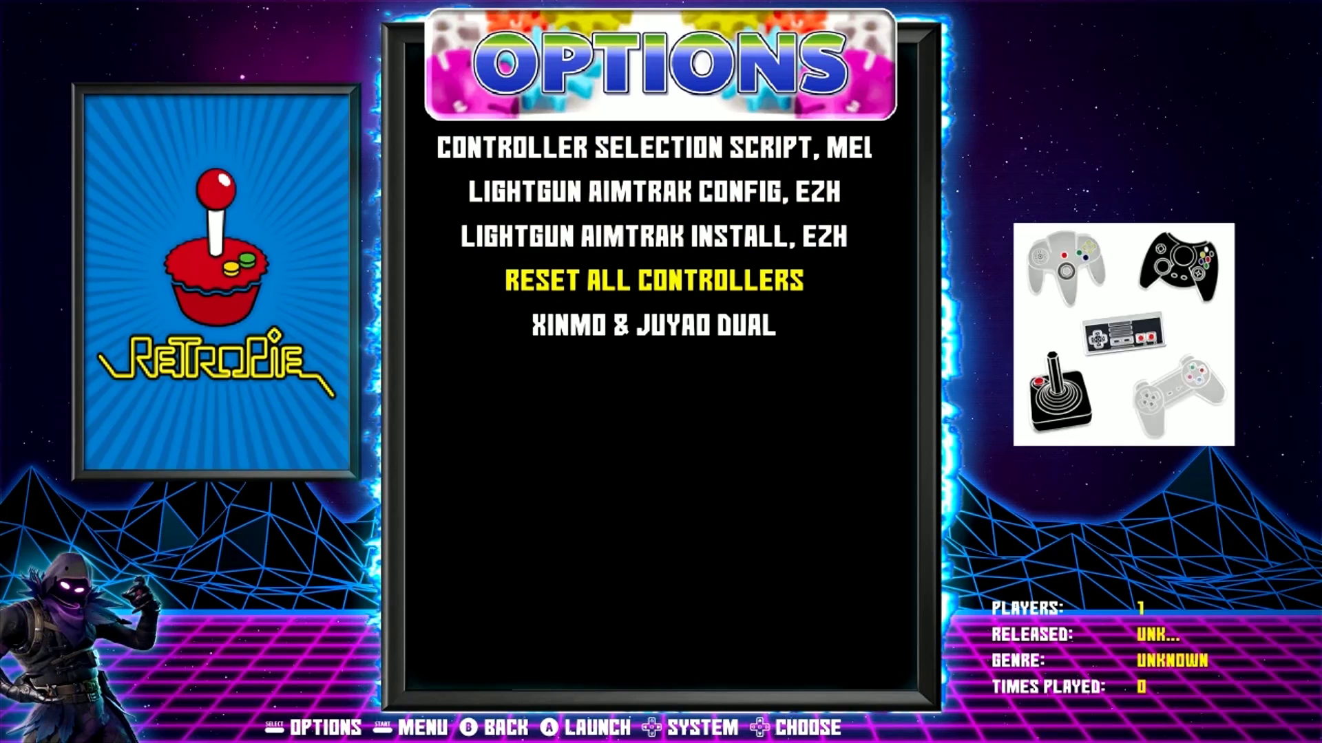
key(Up)
key(Up)
key(Escape)
- Look through the tool folders and setup entries of the Options list between Controller Tools and Raspi-Config
key(Down)
key(Down)
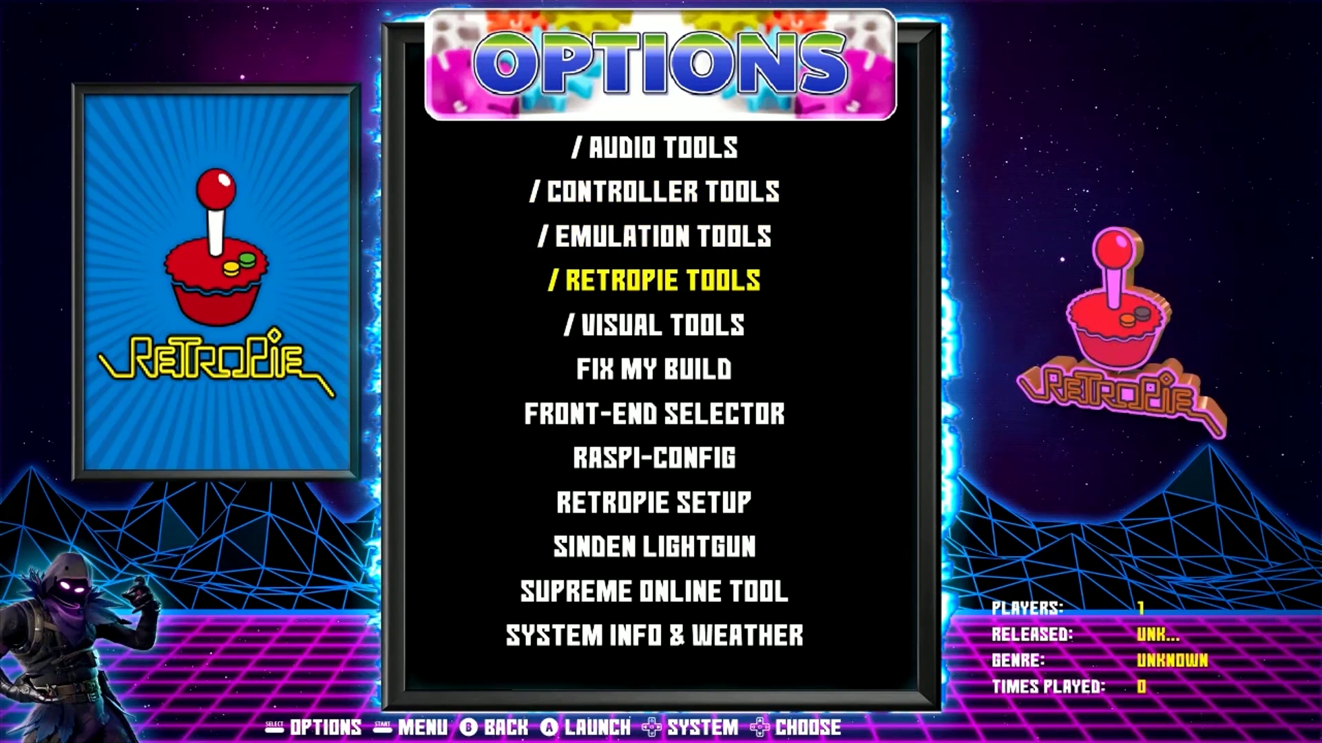
key(Up)
key(Down)
key(Down)
key(Down)
key(Down)
key(Down)
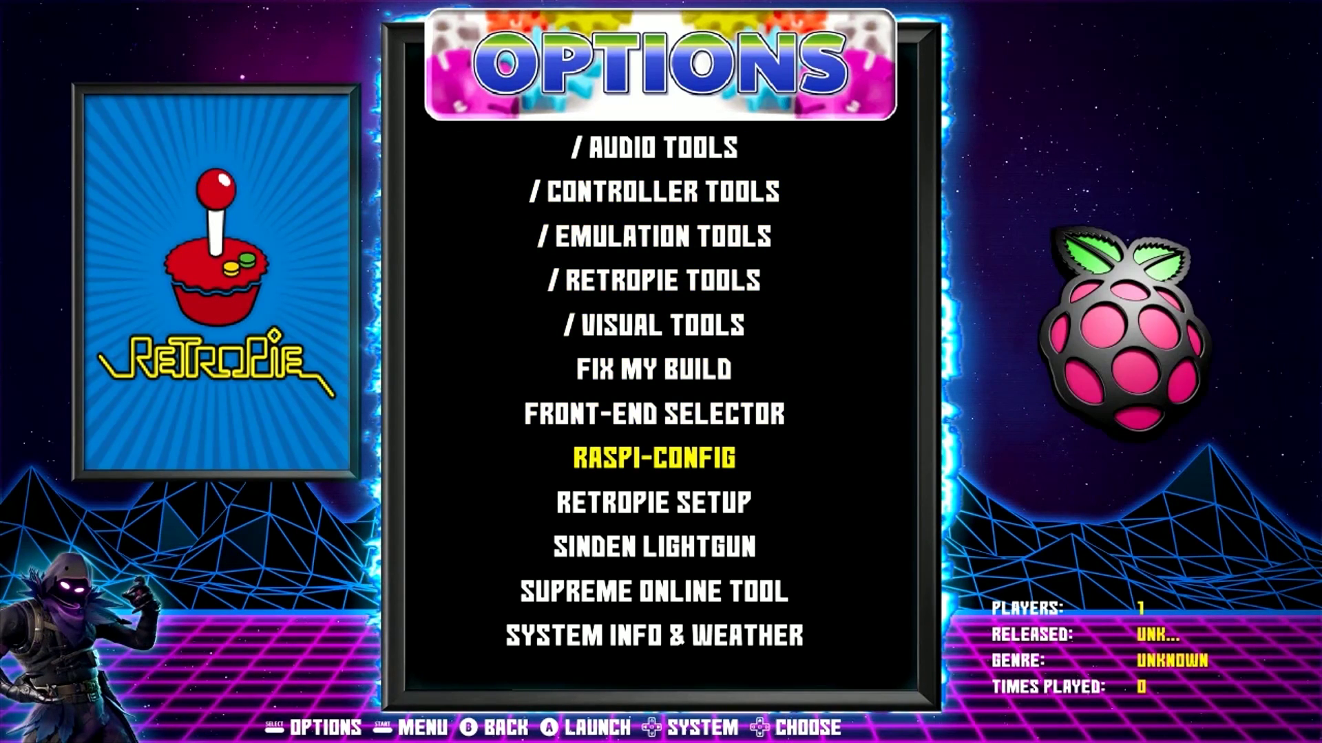
key(Up)
key(Up)
key(Up)
key(Up)
key(Up)
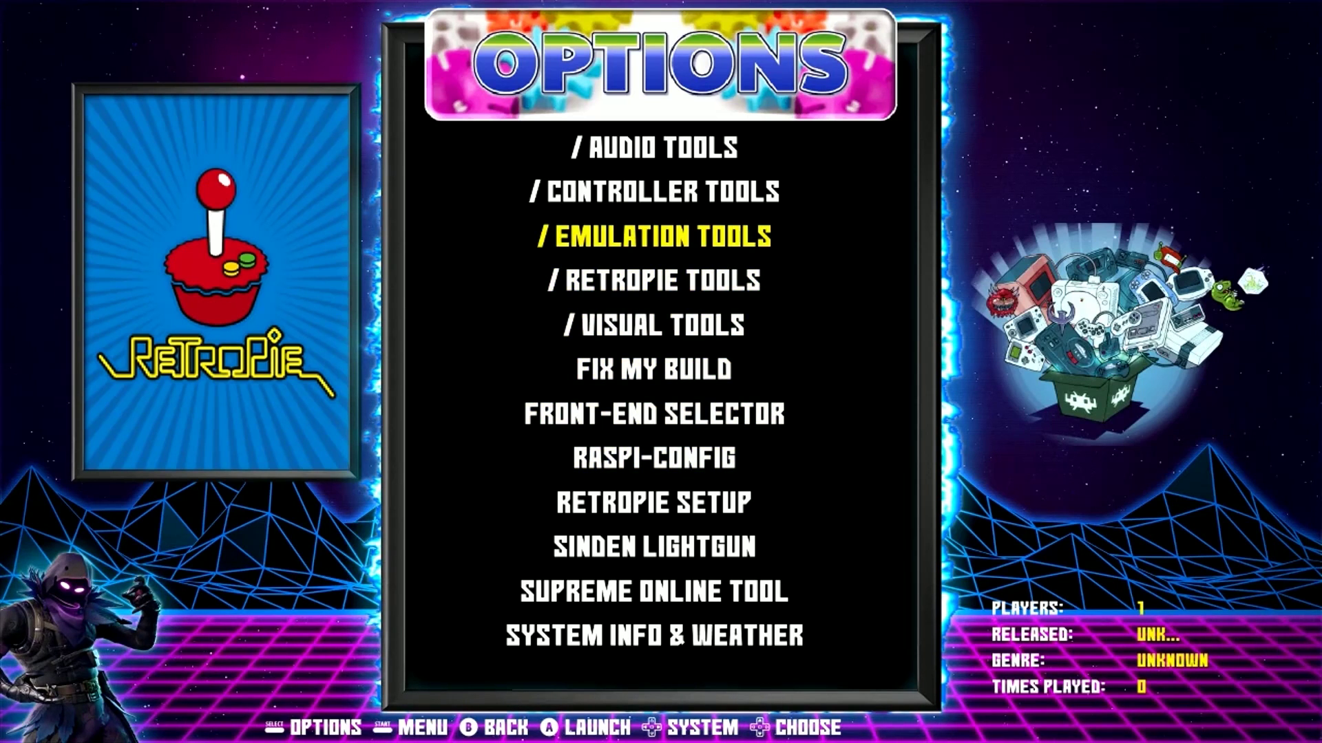
key(Up)
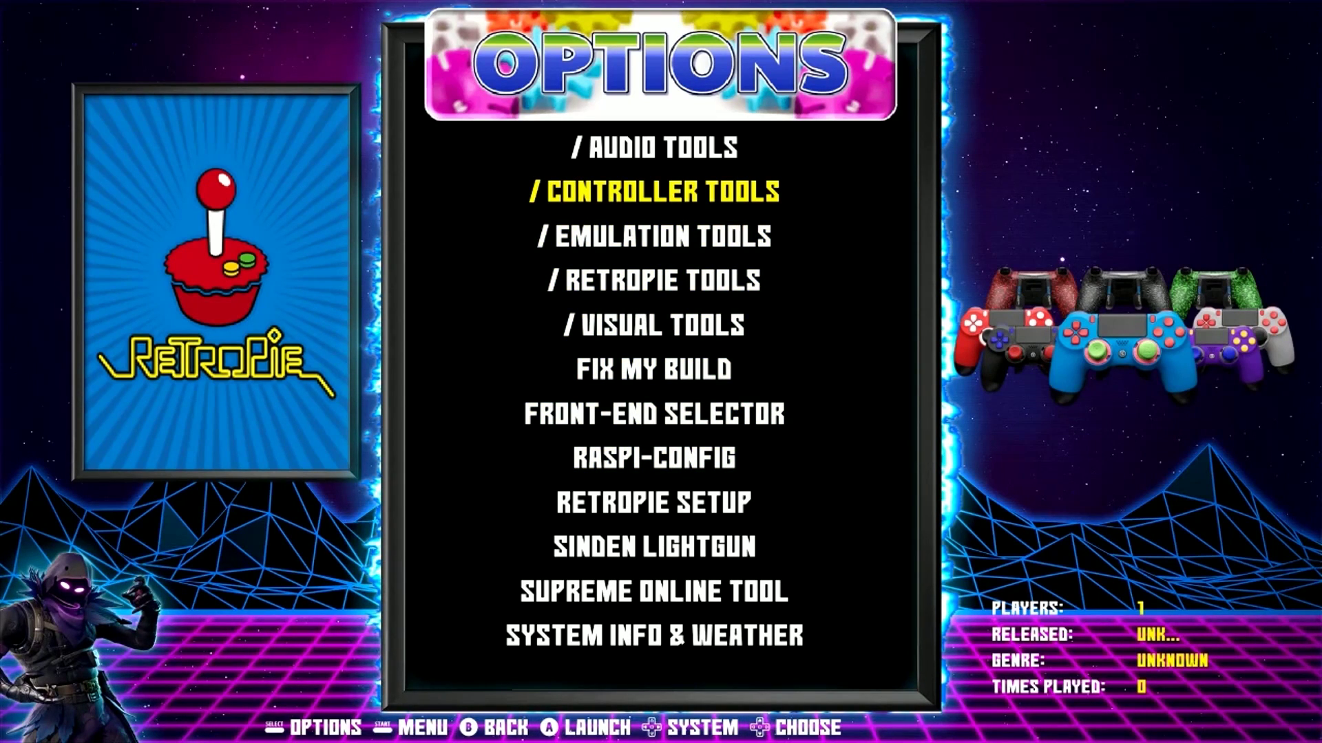
- Highlight the Sinden Lightgun entry in the Options list
key(Down)
key(Down)
key(Down)
key(Down)
key(Down)
key(Down)
key(Down)
key(Down)
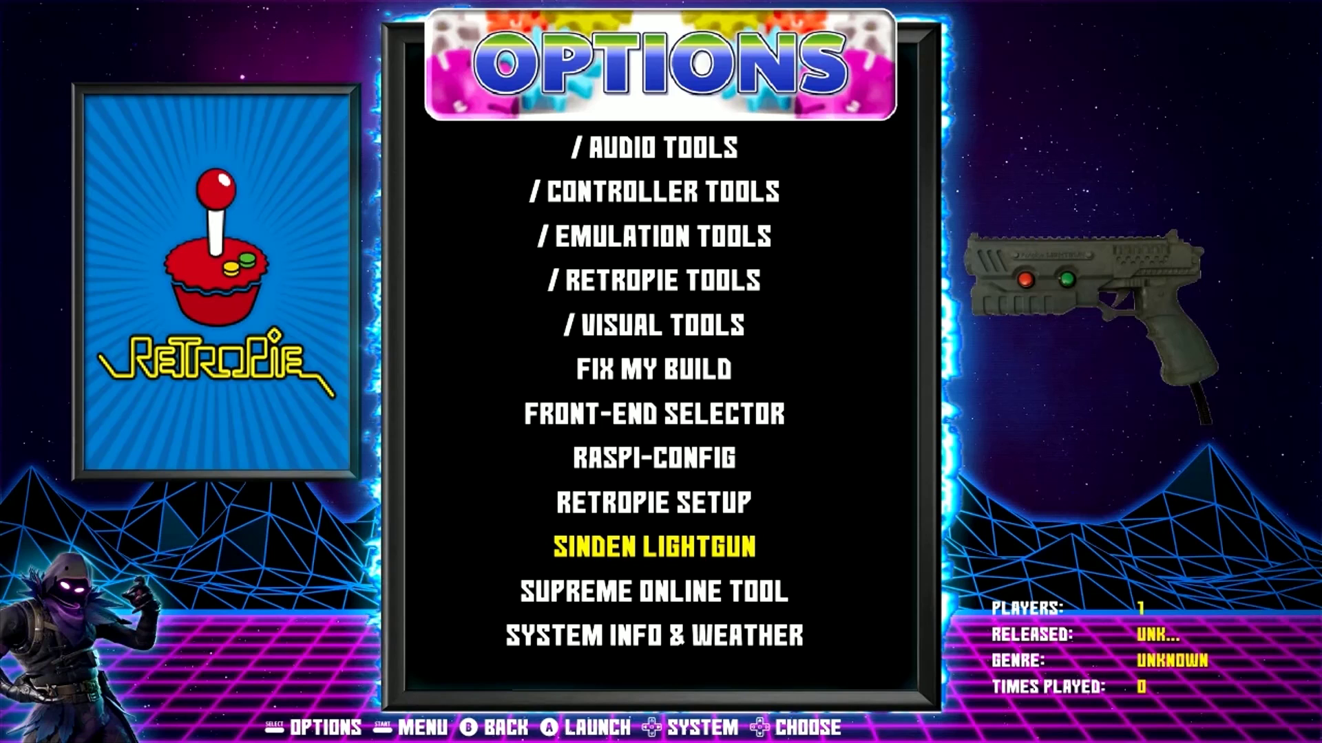
key(Up)
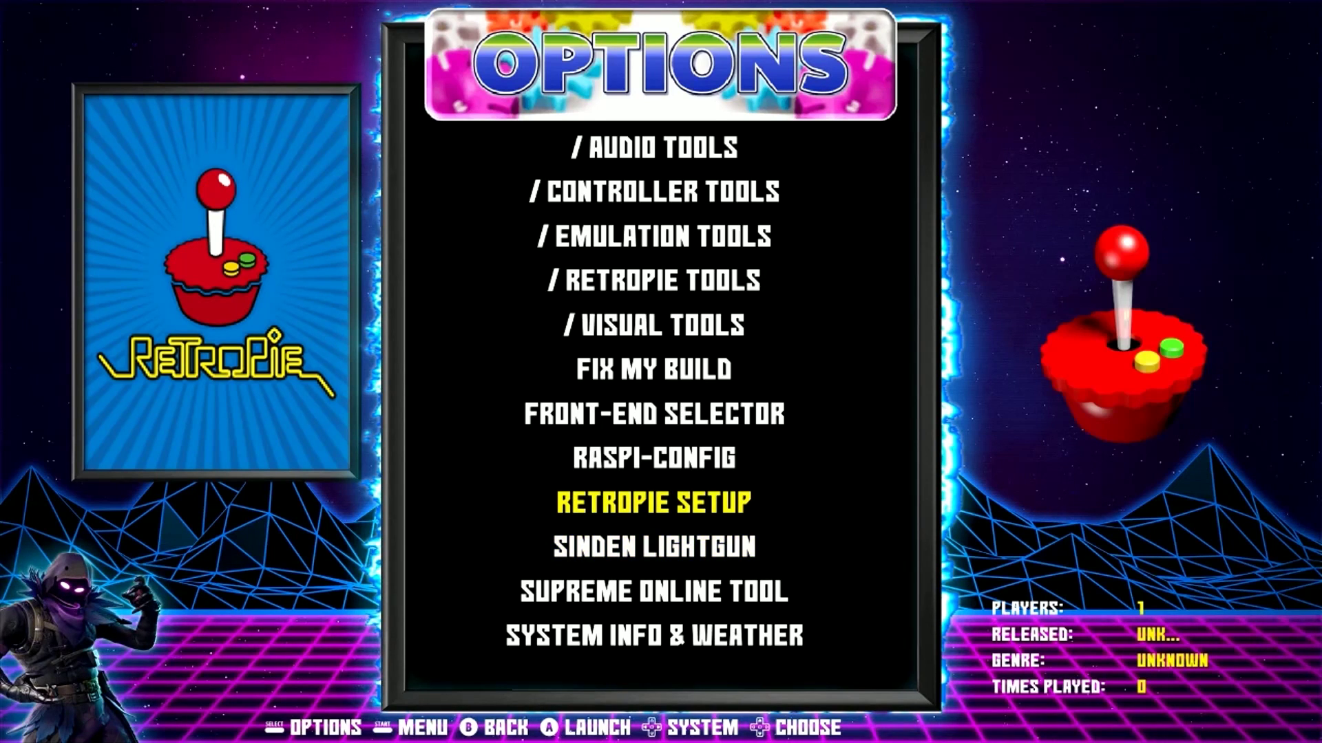
key(Down)
key(Down)
key(Up)
key(Up)
key(Up)
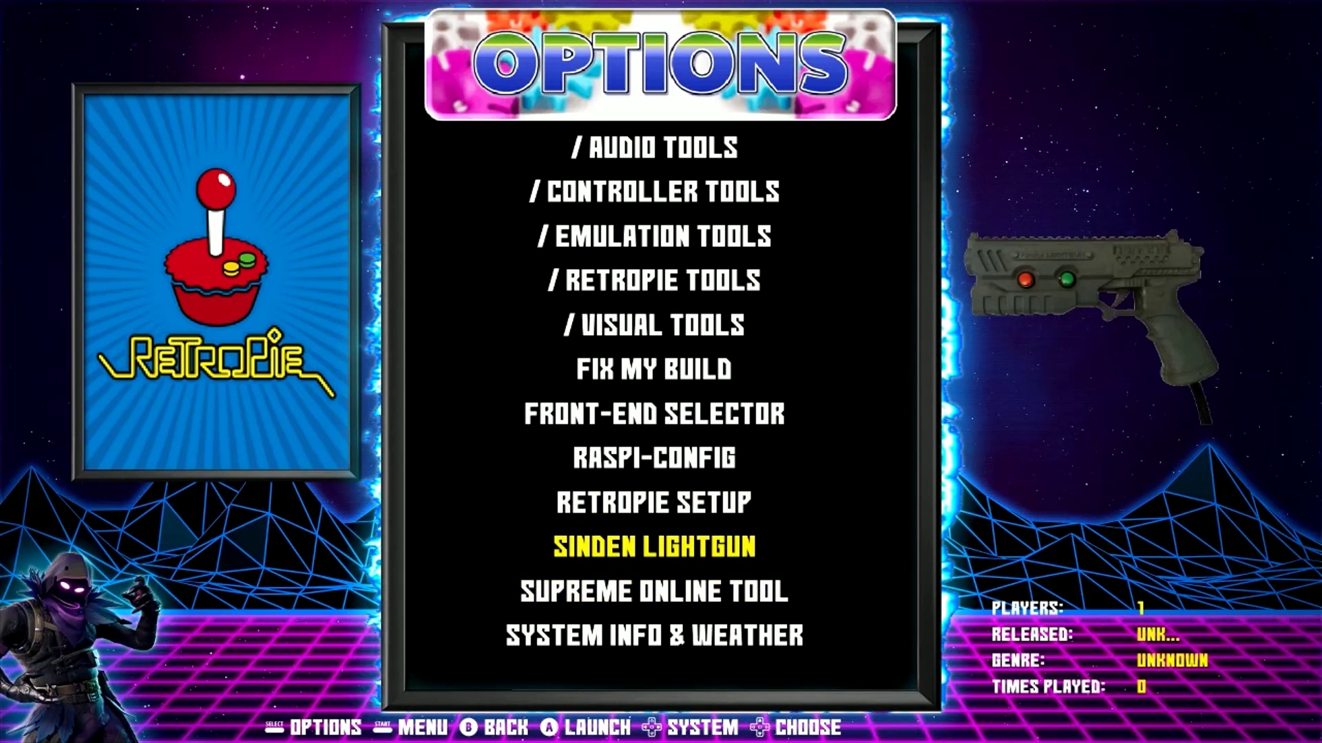
key(Up)
key(Up)
key(Up)
key(Up)
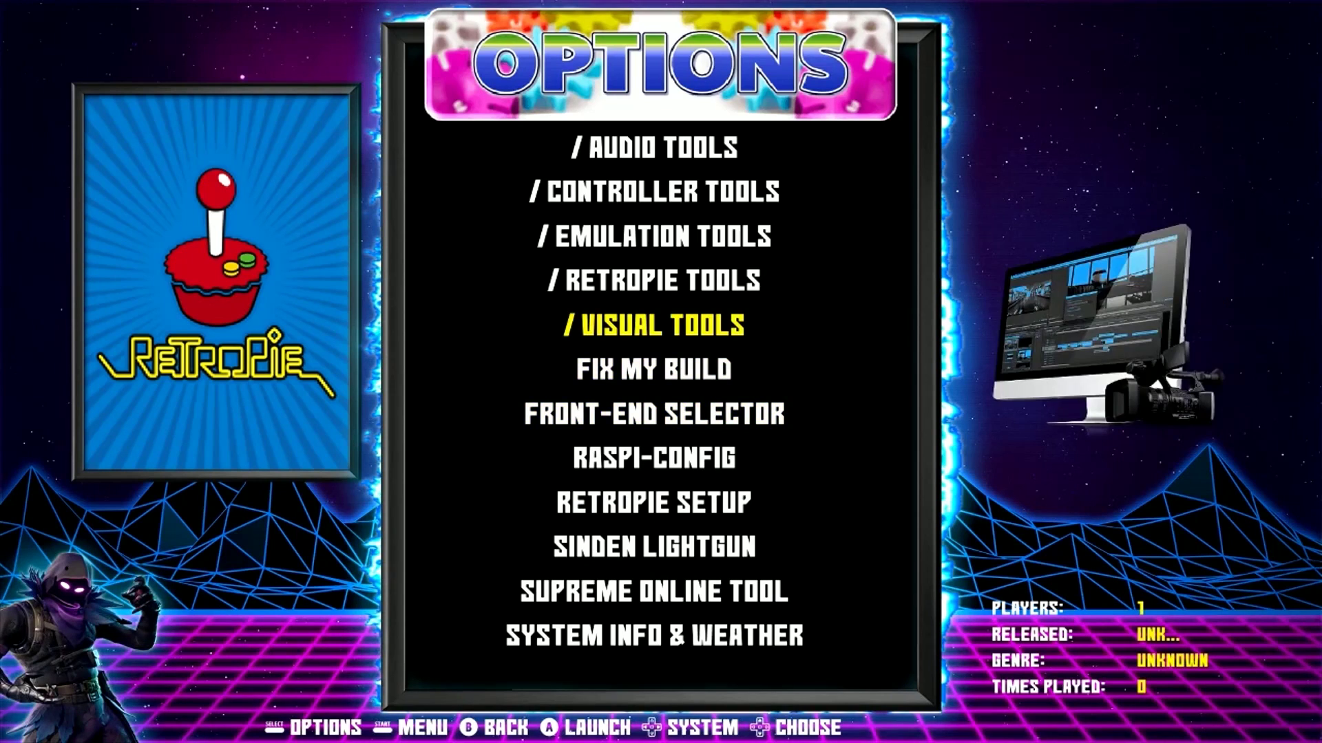
key(Down)
key(Down)
key(Down)
key(Down)
key(Down)
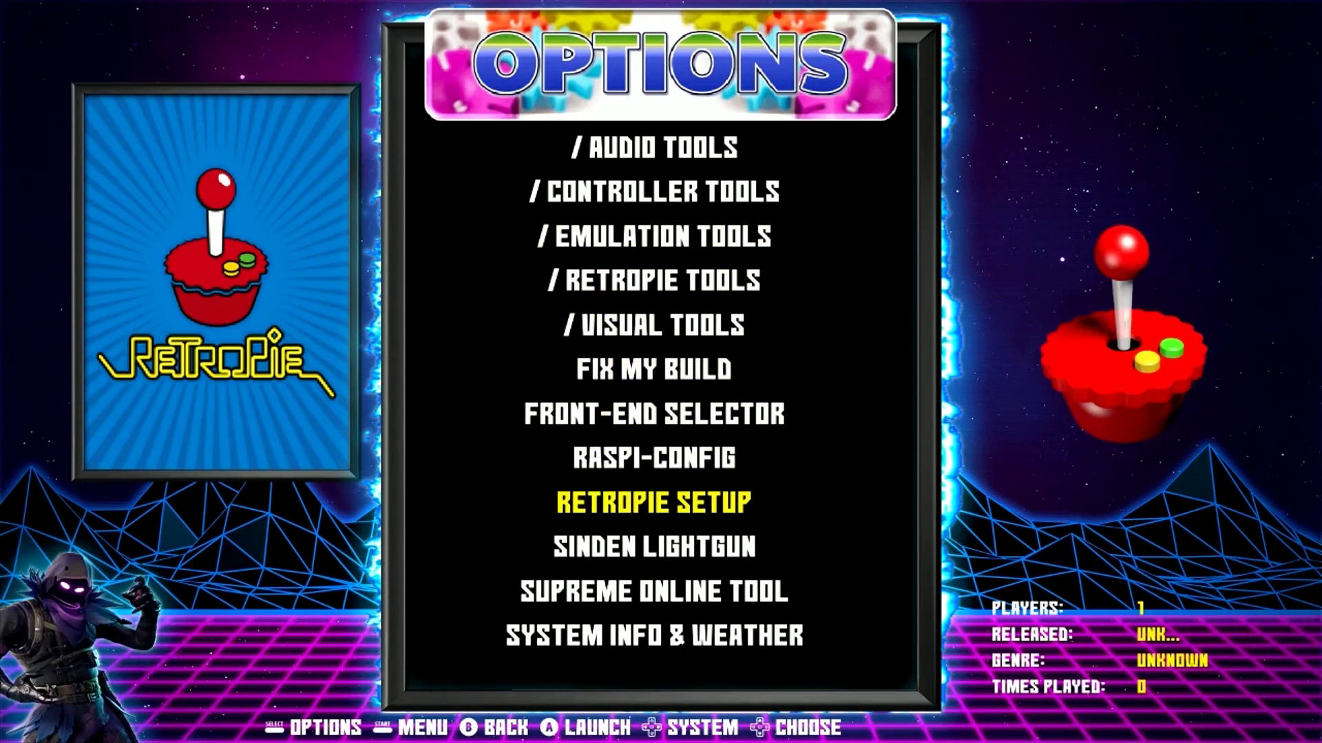
key(Down)
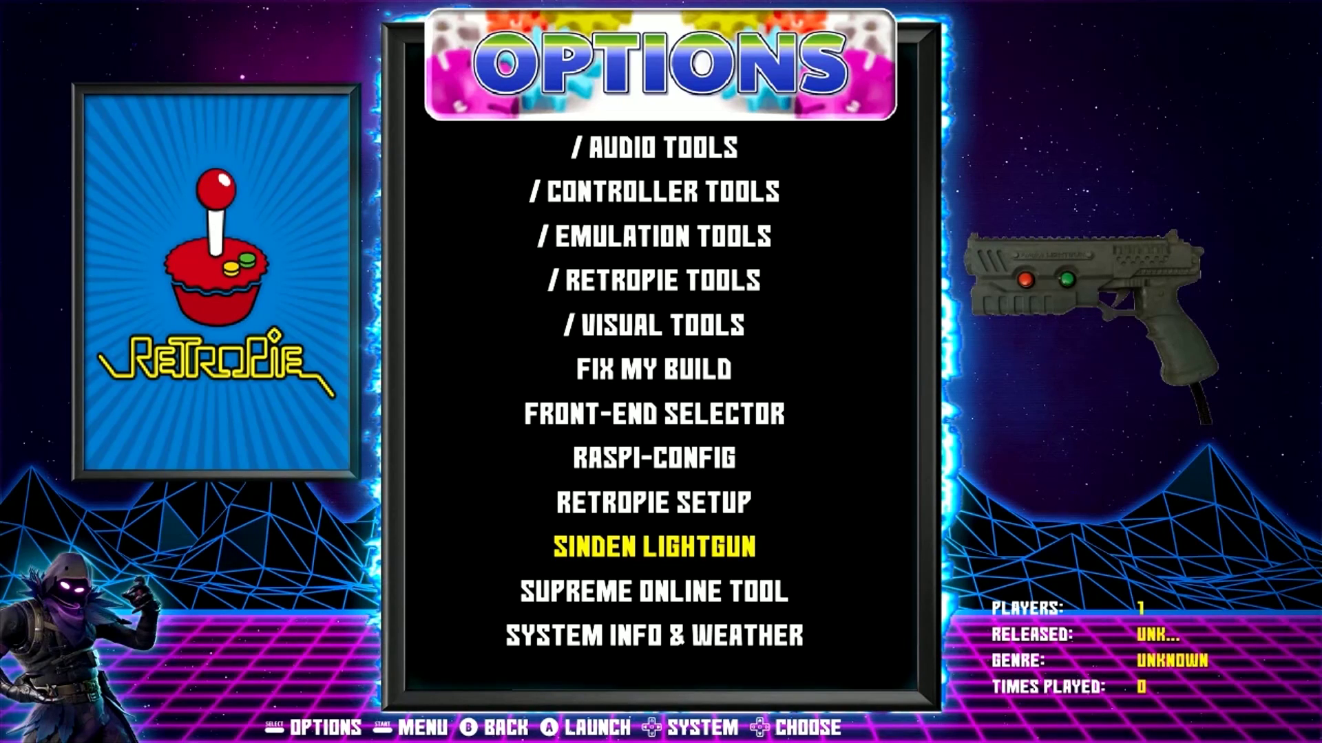
- Open the Sinden Lightgun tools, examine the P1 and P2 start, test and stop entries, and return to the main Options list
key(Return)
key(Down)
key(Down)
key(Down)
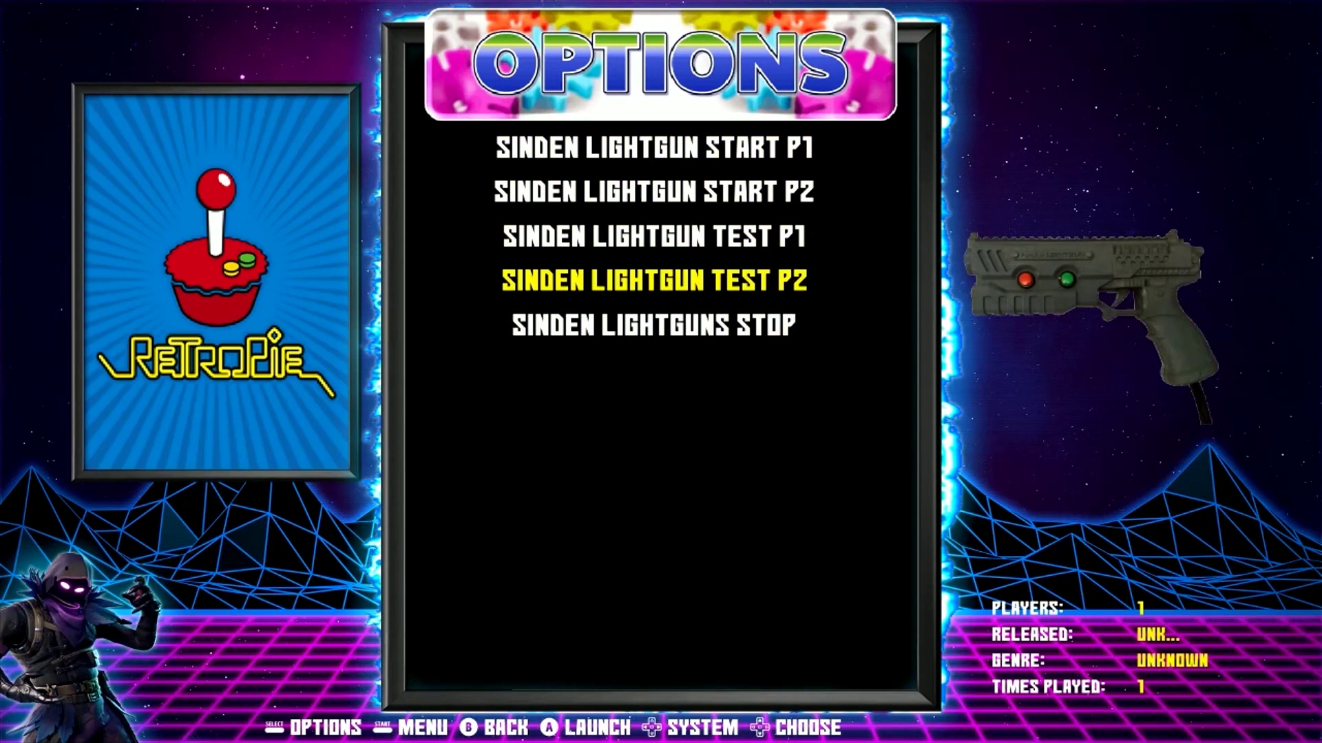
key(Up)
key(Up)
key(Up)
key(Down)
key(Down)
key(Down)
key(Down)
key(Down)
key(Down)
key(Down)
key(Down)
key(Down)
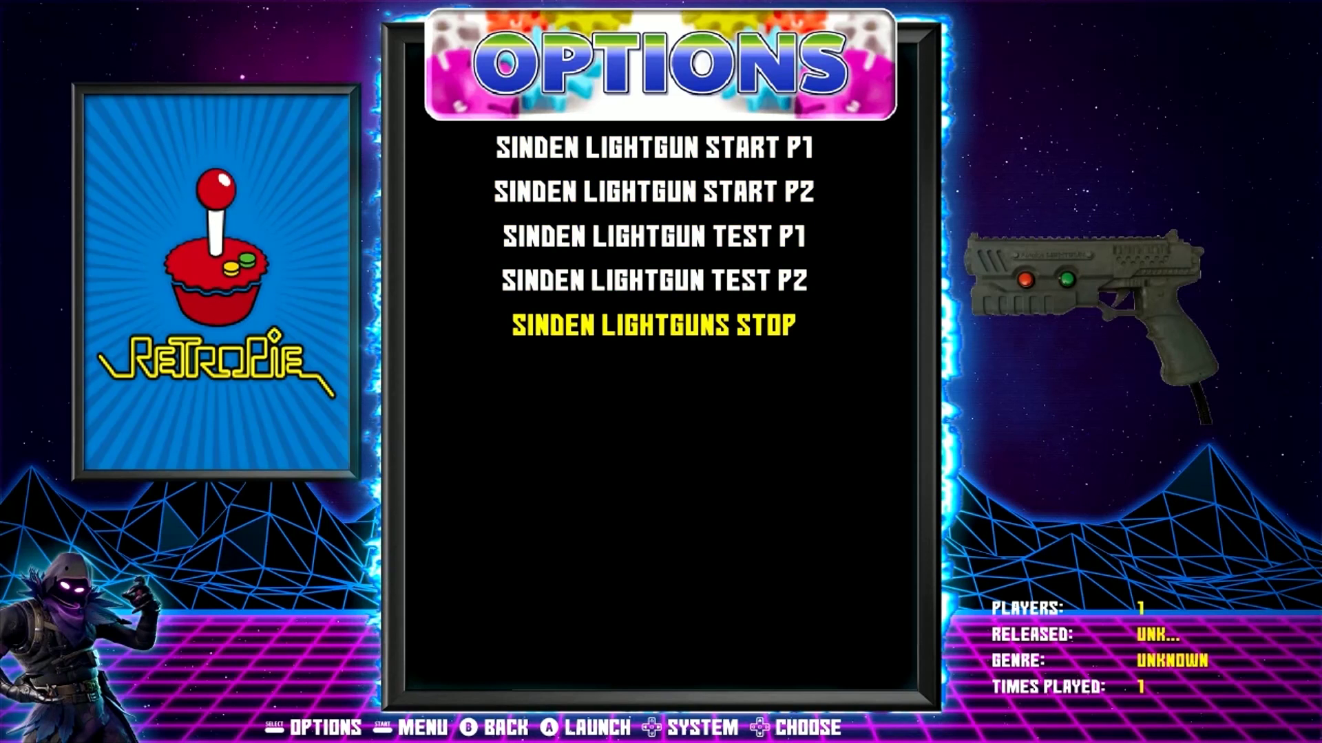
key(Up)
key(Up)
key(Up)
key(Up)
key(Escape)
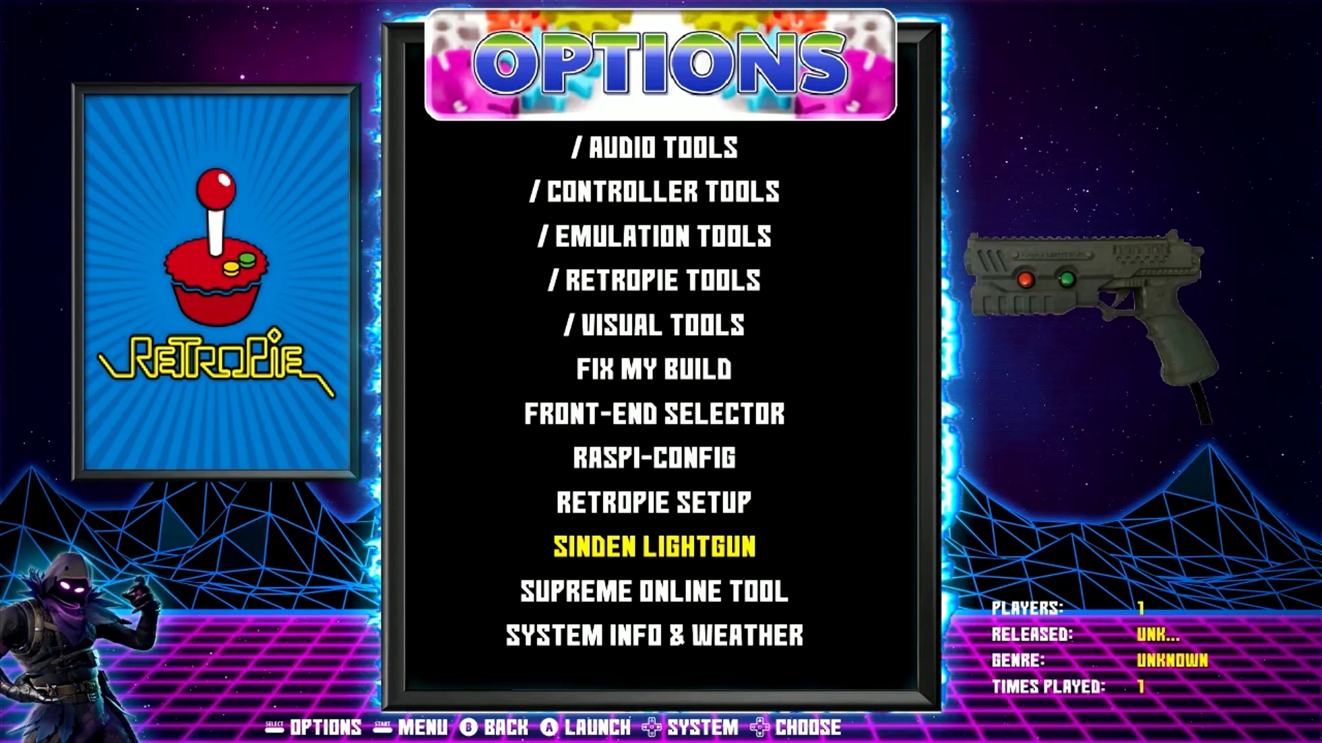
key(Up)
key(Down)
key(Return)
key(Escape)
- Launch the Supreme Online Tool from the Options list and continue past its welcome message to the main menu
key(Up)
key(Up)
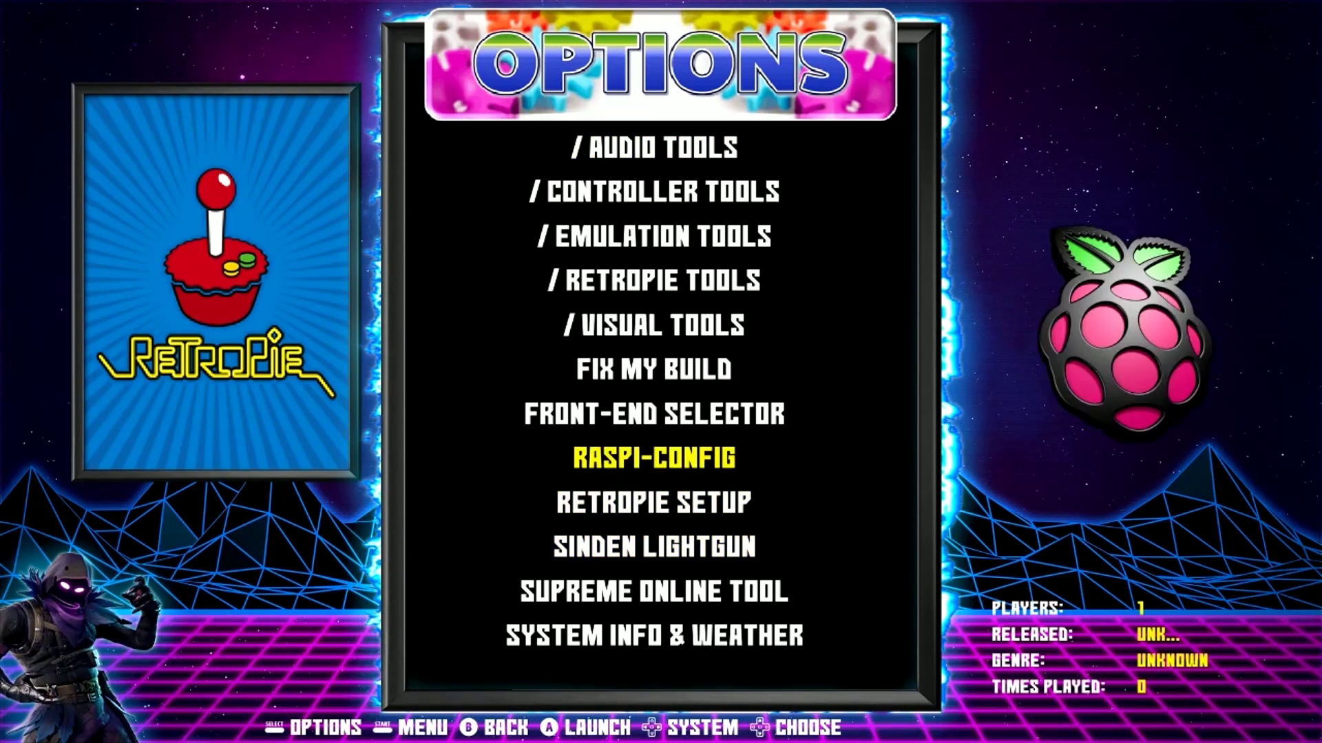
key(Up)
key(Up)
key(Up)
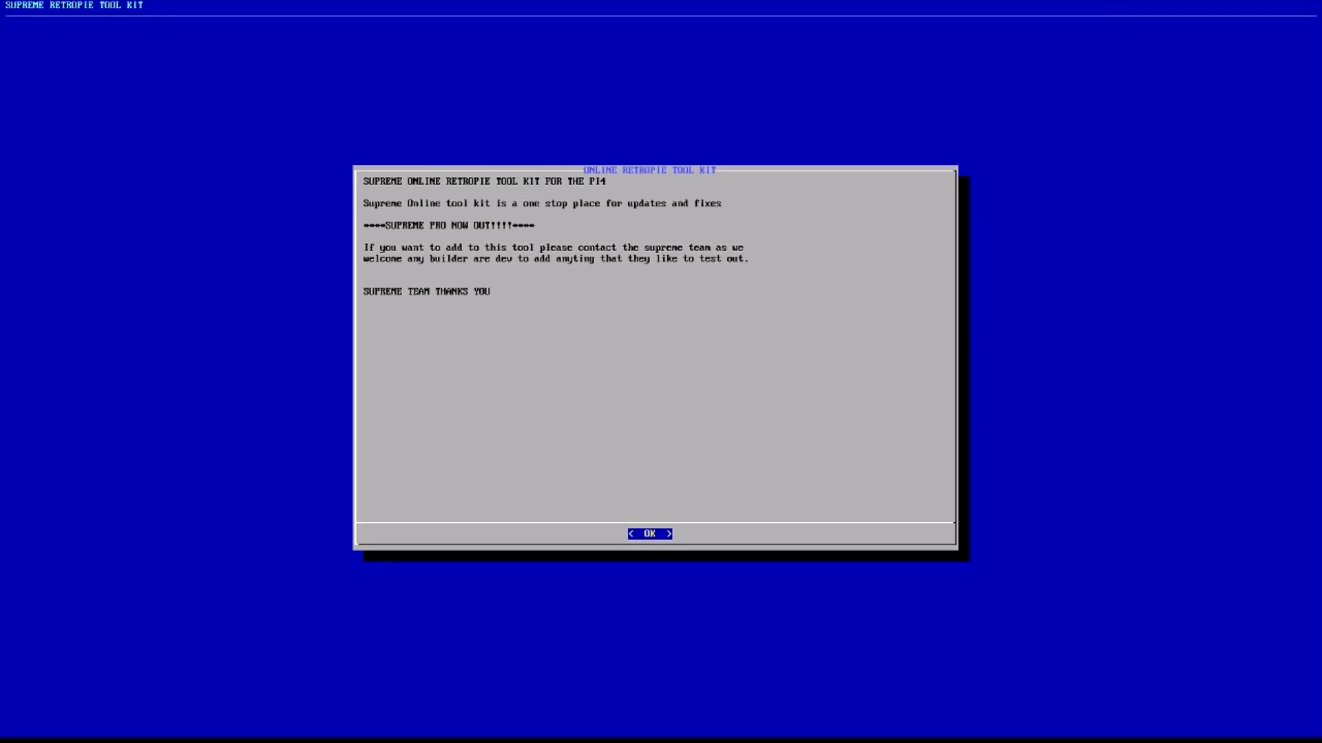
key(Return)
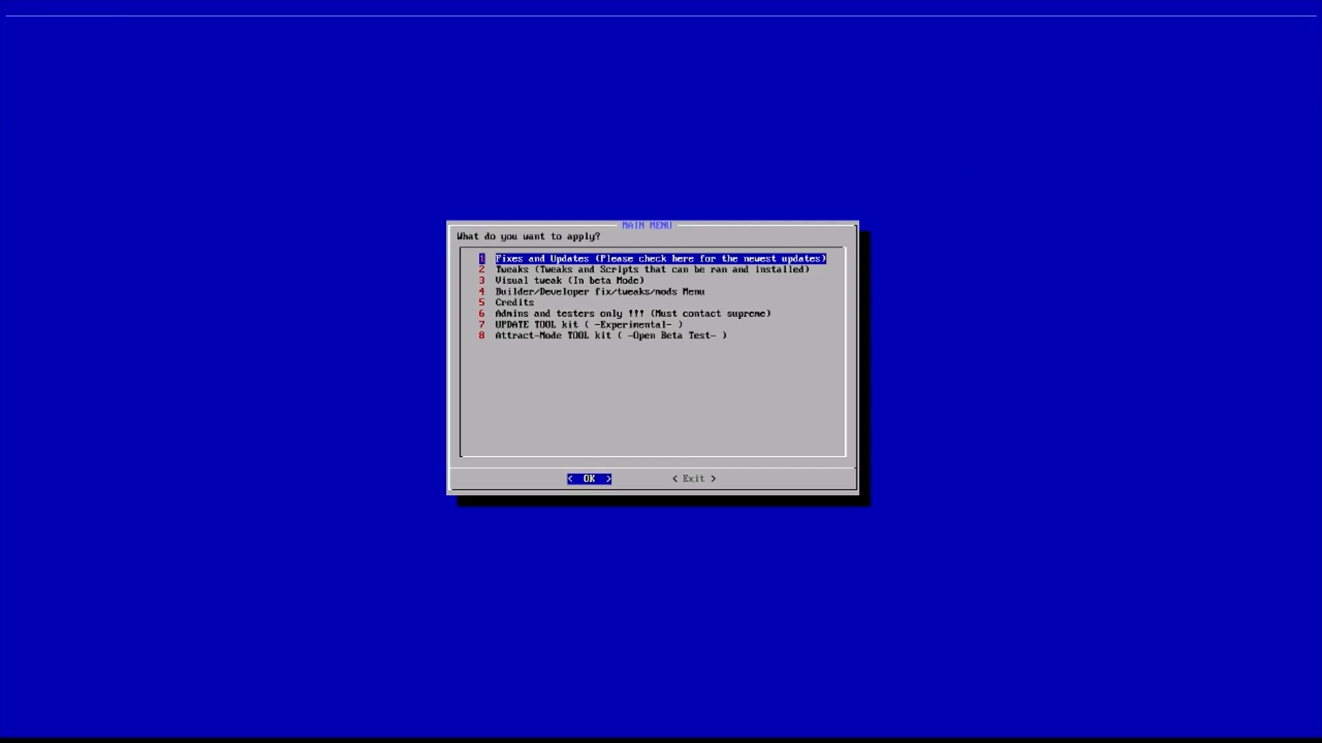
- Open the Fixes and Updates section of the tool kit and choose the Supreme ULTRA build
key(Down)
key(Up)
key(Return)
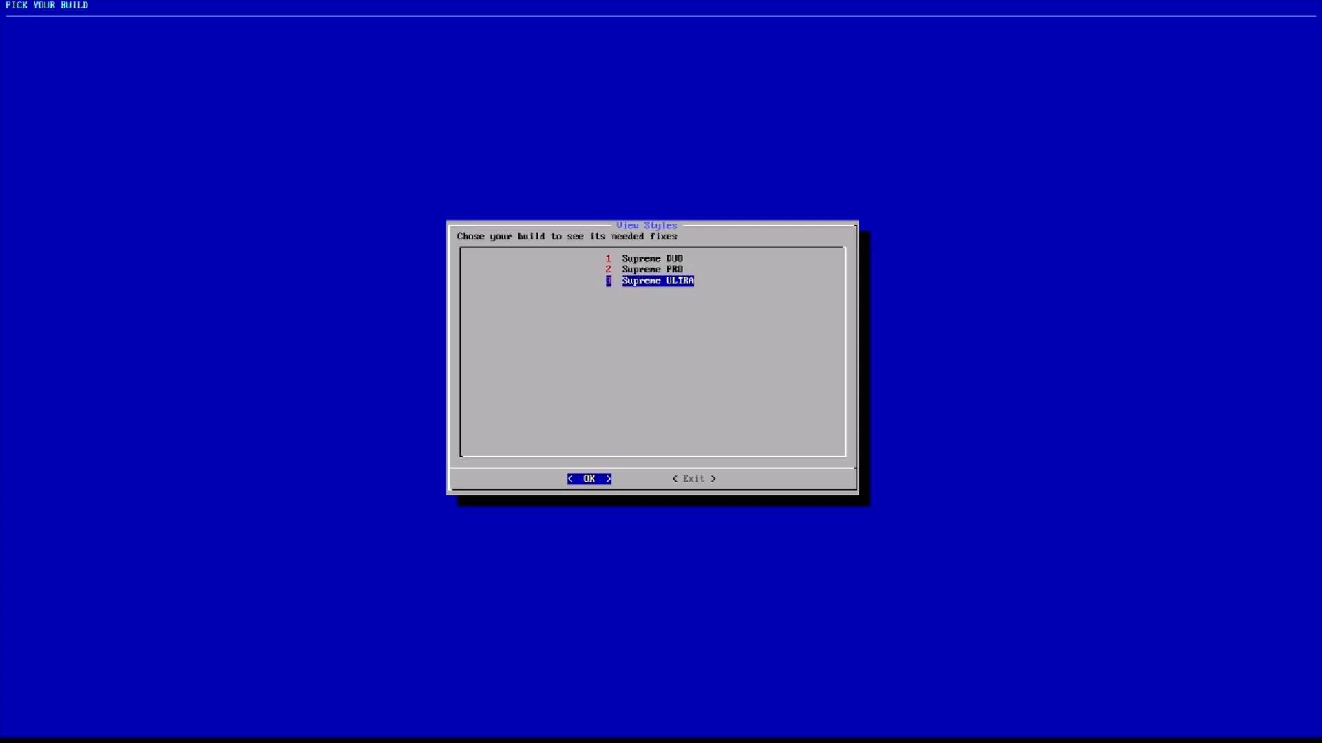
key(Return)
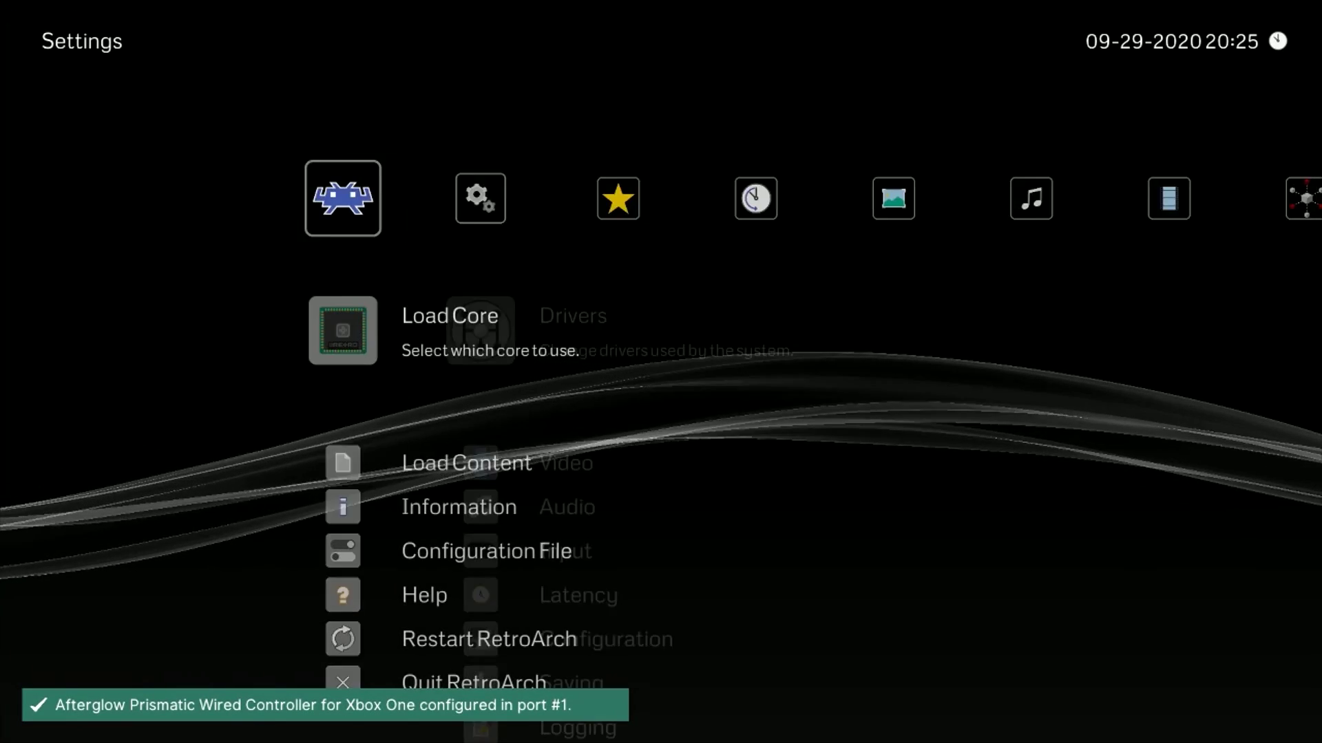
- Open the On-Screen Display settings in RetroArch
key(Down)
key(Down)
key(Down)
key(Down)
key(Down)
key(Down)
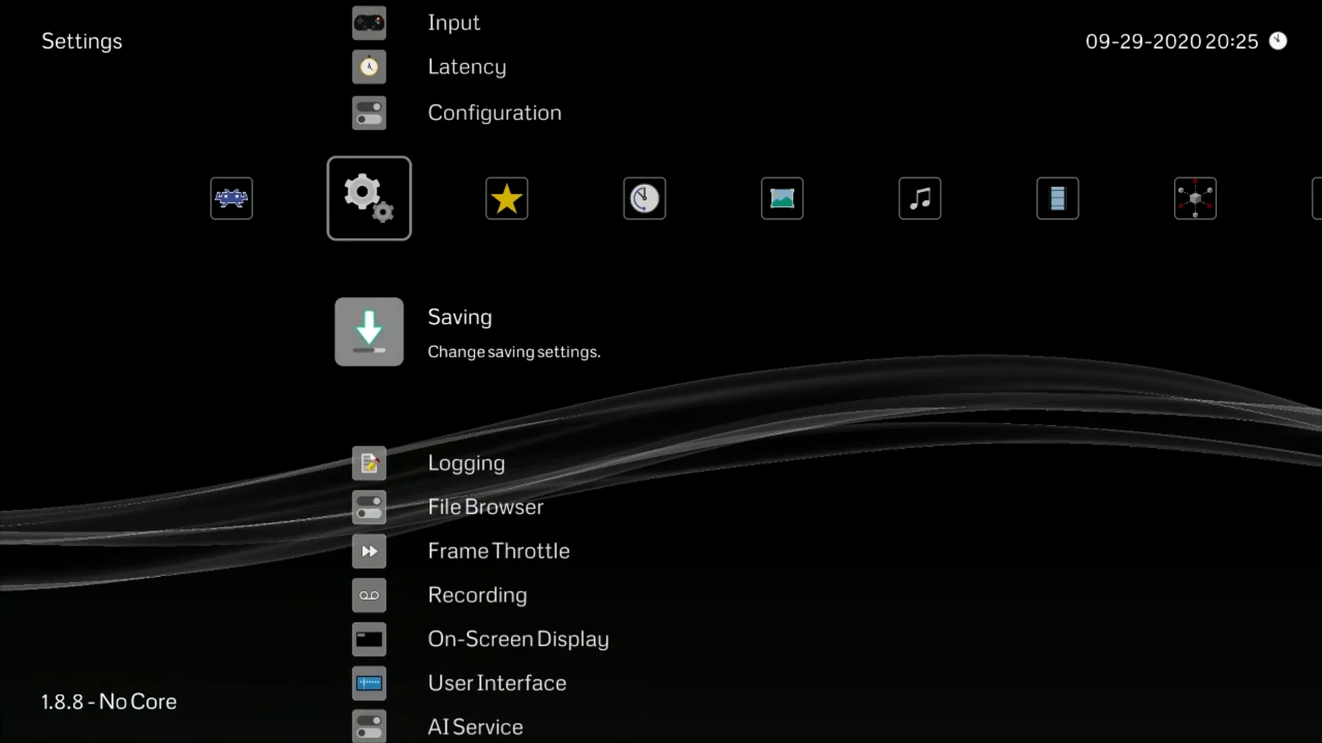
key(Down)
key(Down)
key(Down)
key(Down)
key(Down)
key(Down)
key(Up)
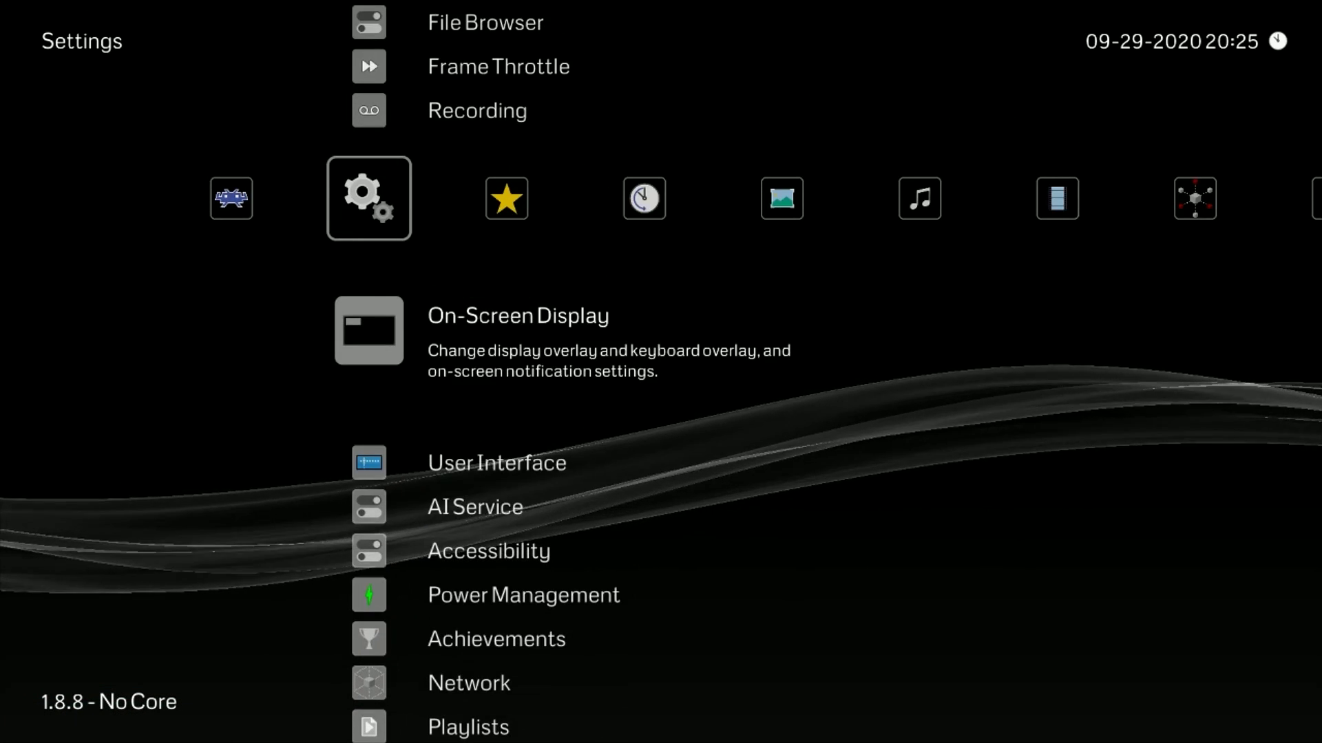
key(Return)
- Open the On-Screen Overlay settings and look through the overlay options down to Overlay Scale
key(Down)
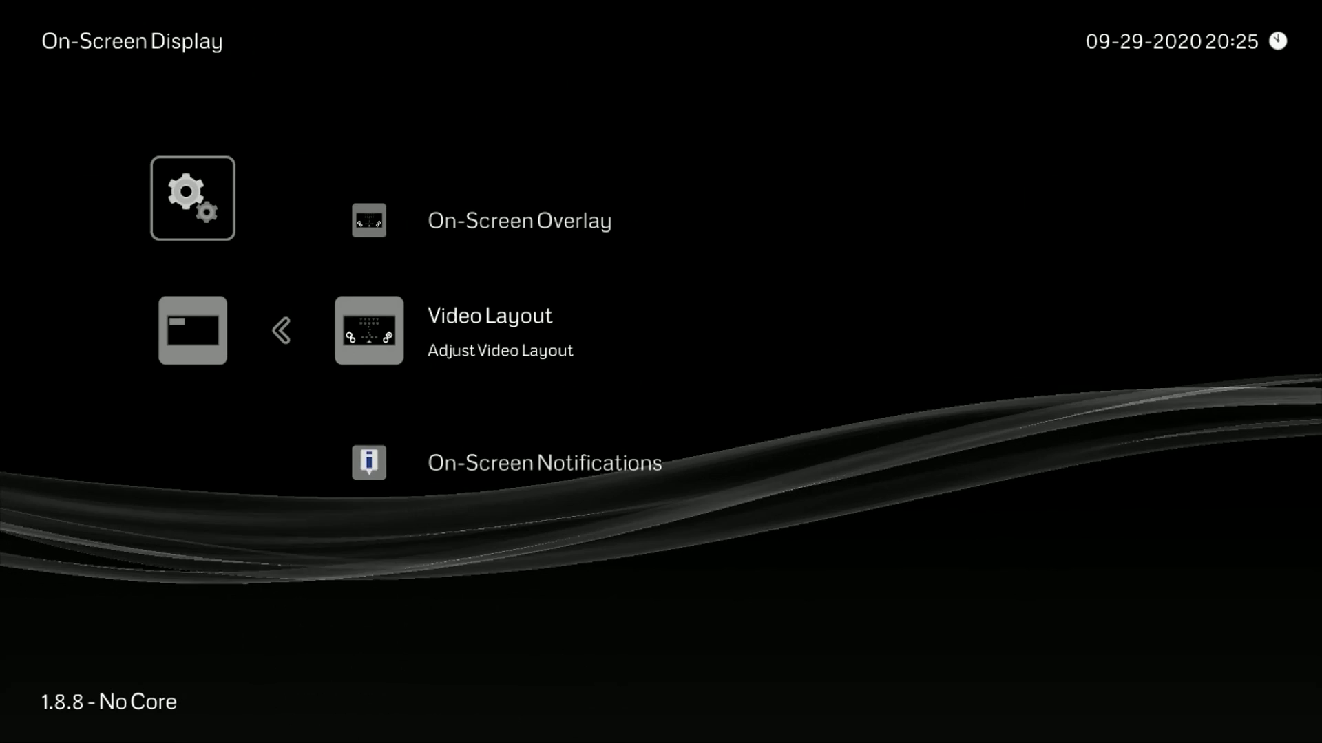
key(Up)
key(Return)
key(Down)
key(Down)
key(Down)
key(Down)
key(Down)
key(Down)
key(Down)
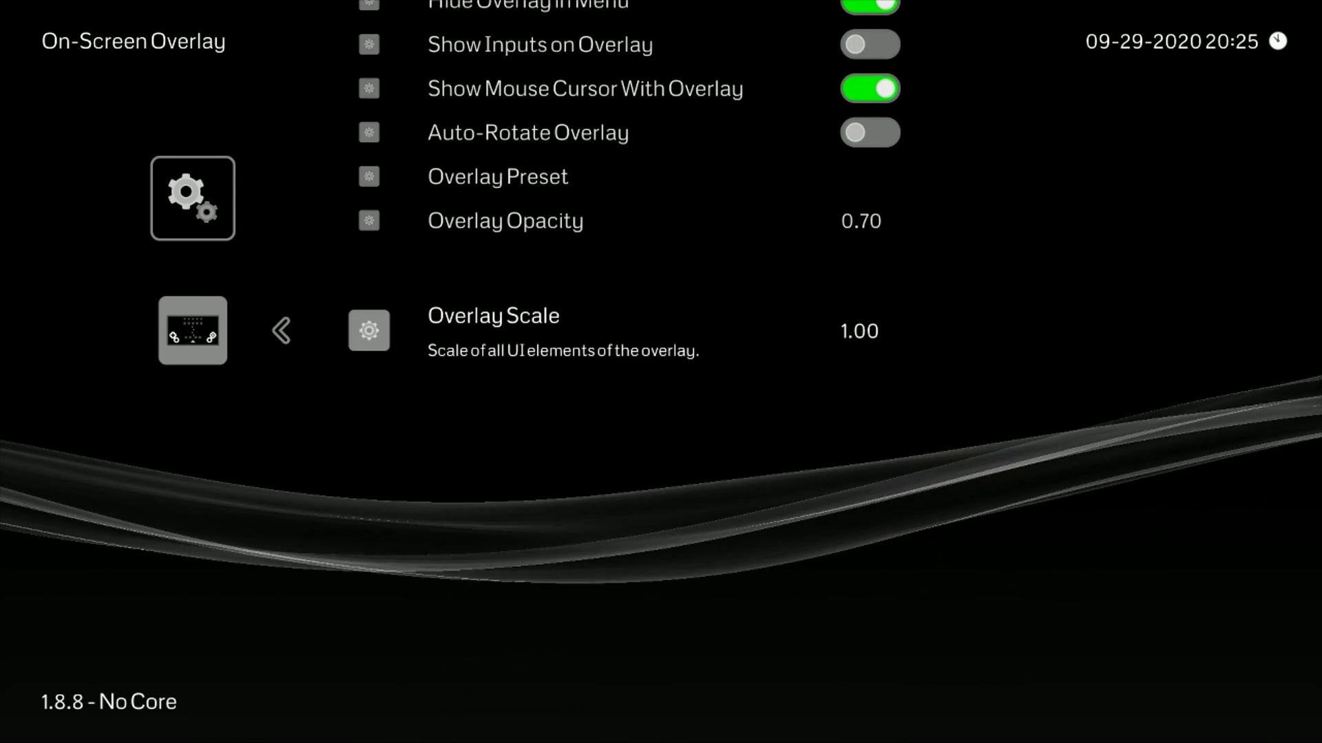
- Open the Overlay Preset file browser to list the available overlay files
key(Up)
key(Up)
key(Down)
key(Up)
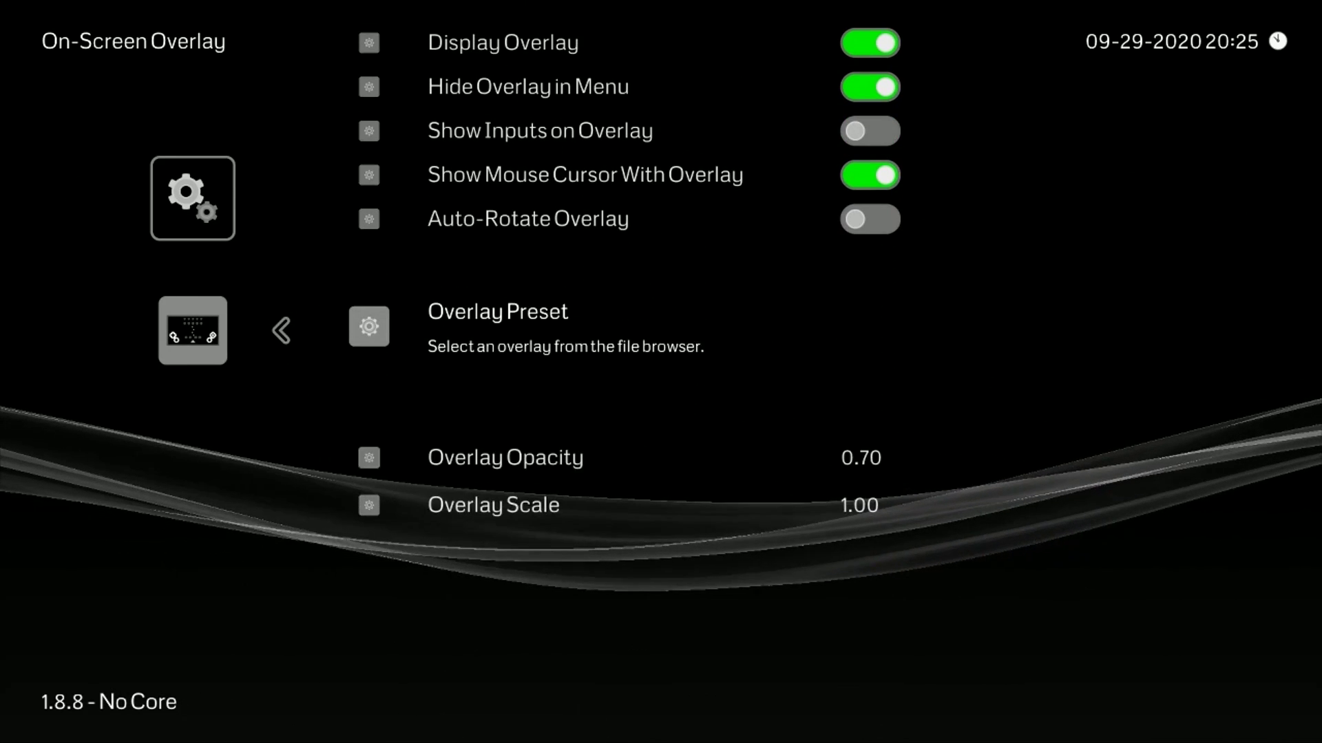
key(Return)
key(Return)
key(Return)
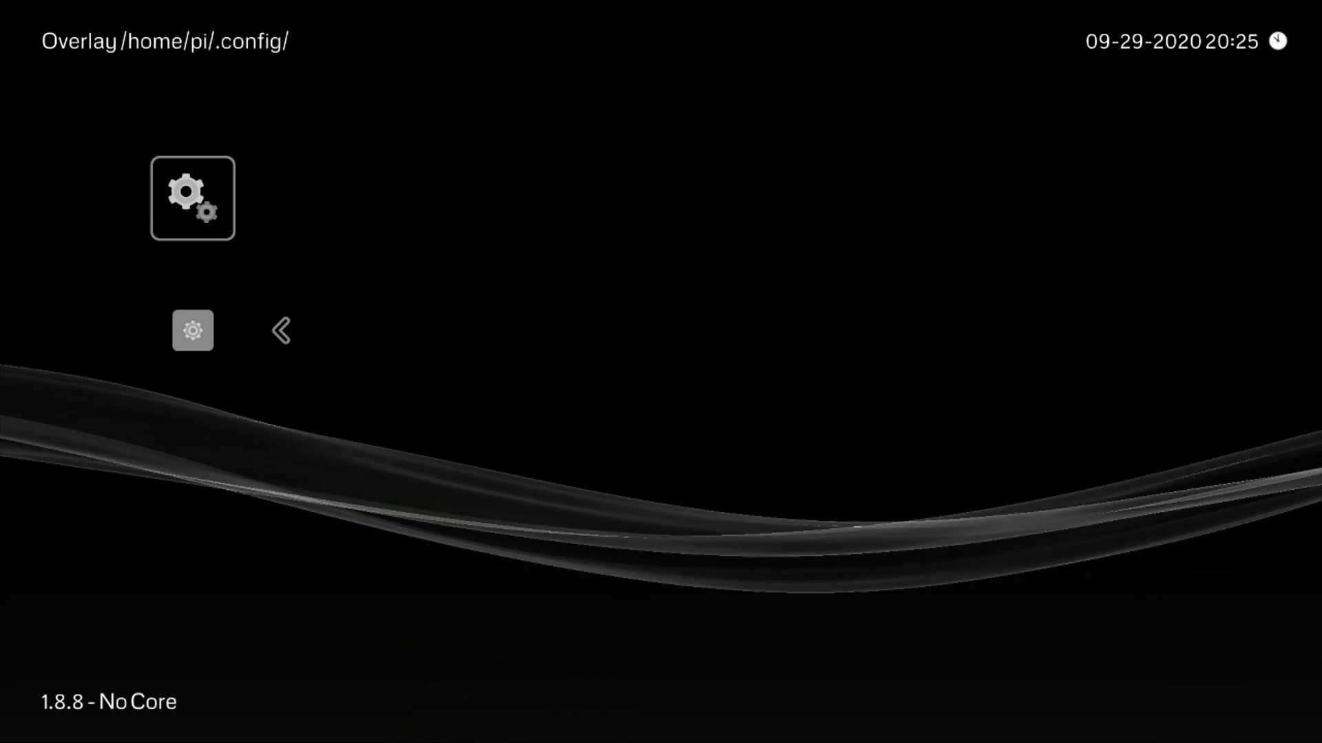
- Locate the SindenBorder overlay files in the preset list, starting from SindenBorderBlue.cfg
key(Up)
key(Up)
key(Up)
key(Up)
key(Up)
key(Up)
key(Up)
key(Up)
key(Up)
key(Up)
key(Up)
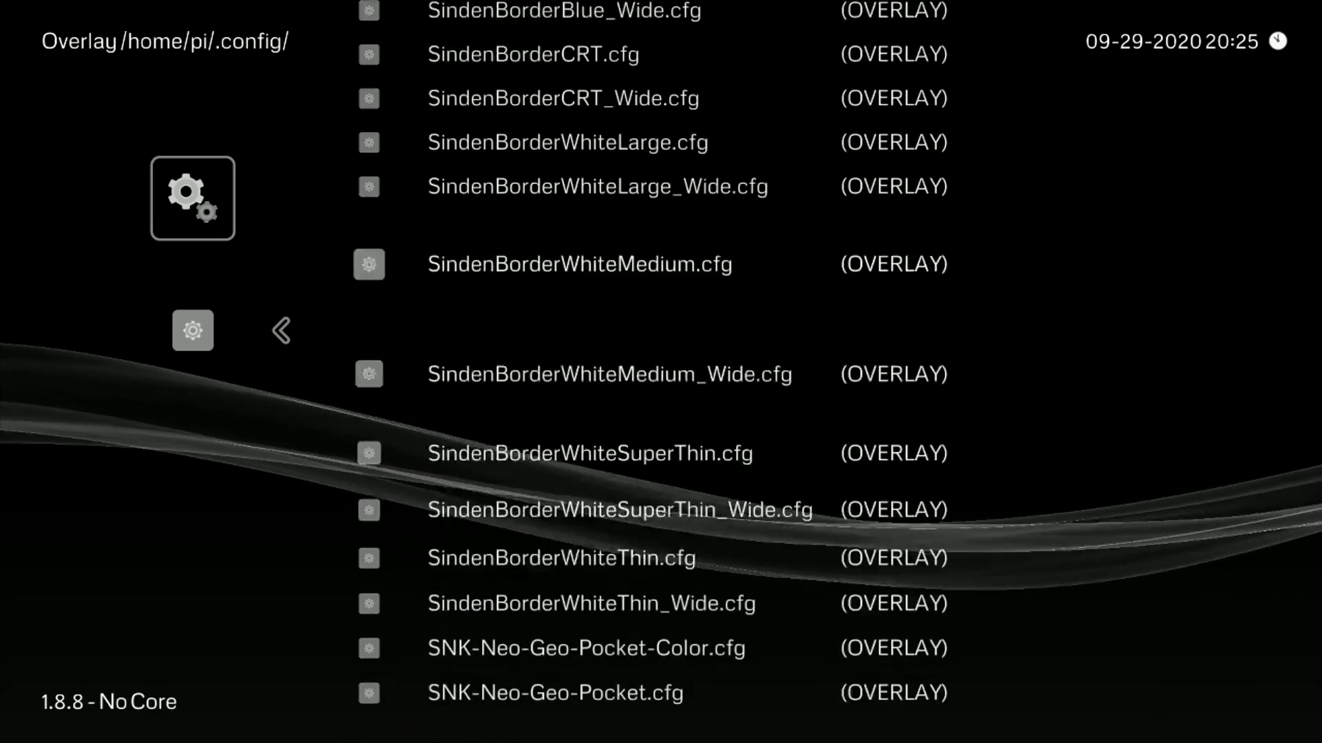
key(Up)
key(Up)
key(Up)
key(Up)
key(Up)
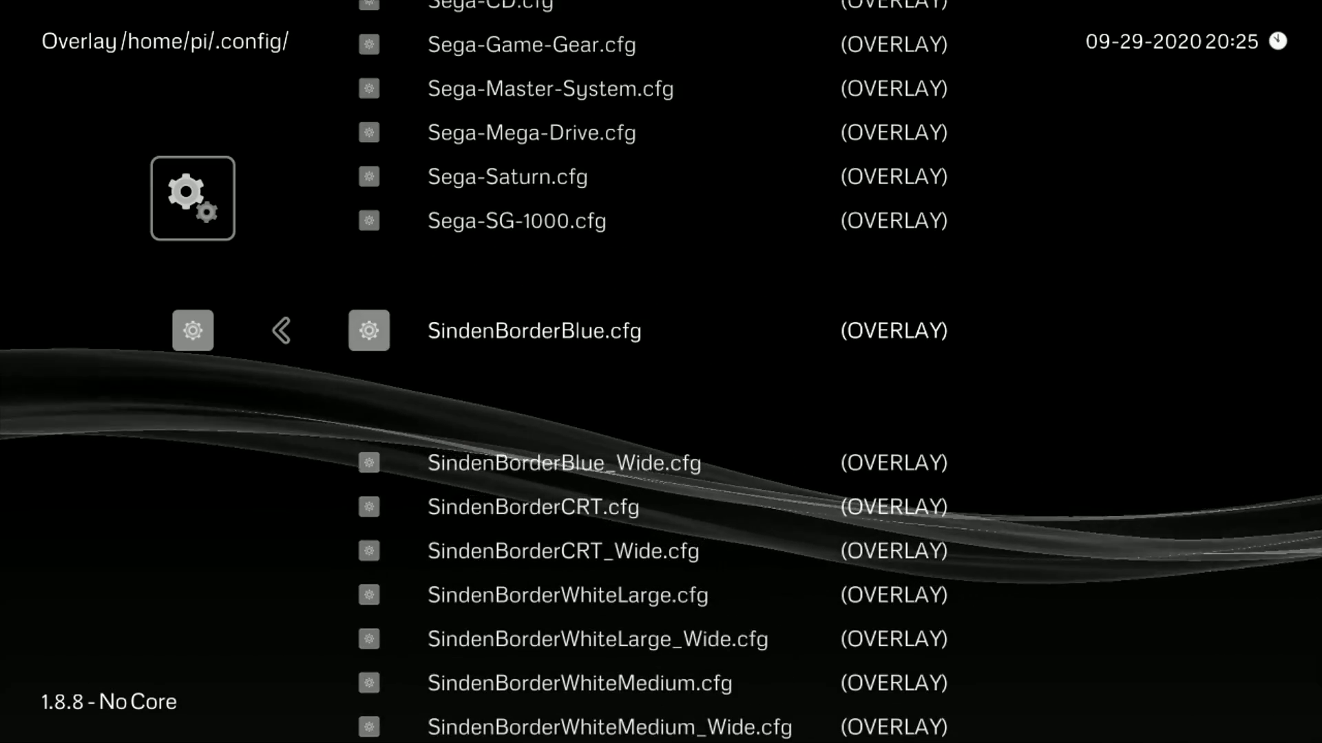
- Examine the blue, CRT and white SindenBorder overlay files, including their wide versions, in the preset list
key(Down)
key(Down)
key(Down)
key(Down)
key(Down)
key(Down)
key(Down)
key(Down)
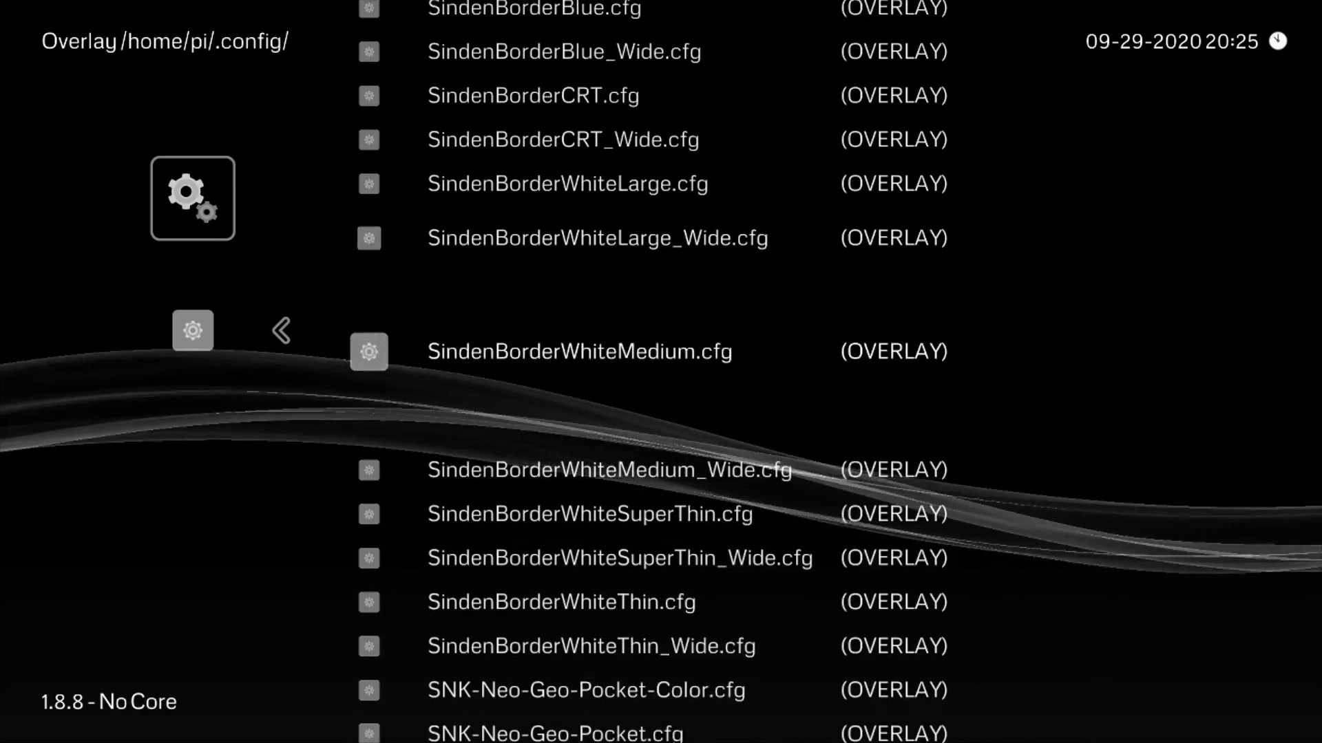
key(Down)
key(Down)
key(Up)
key(Up)
key(Up)
key(Up)
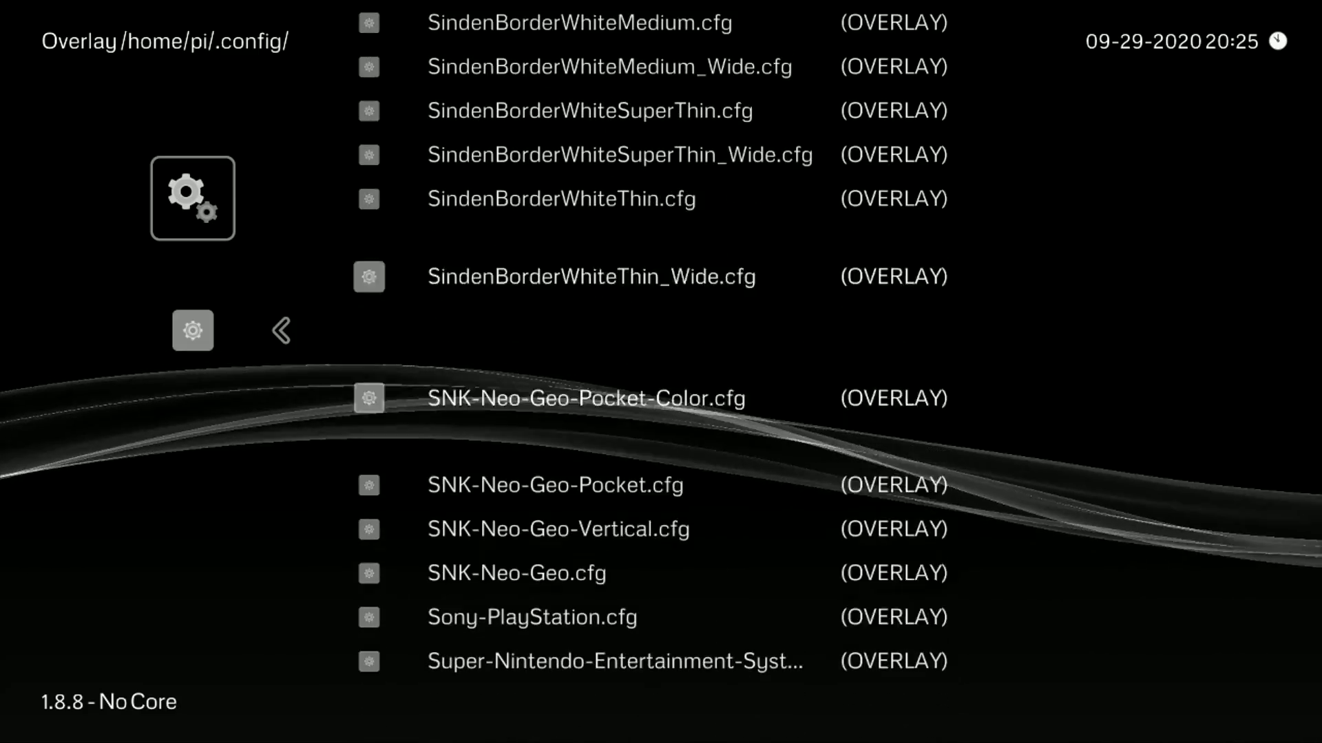
key(Up)
key(Up)
key(Up)
key(Up)
key(Up)
key(Up)
key(Up)
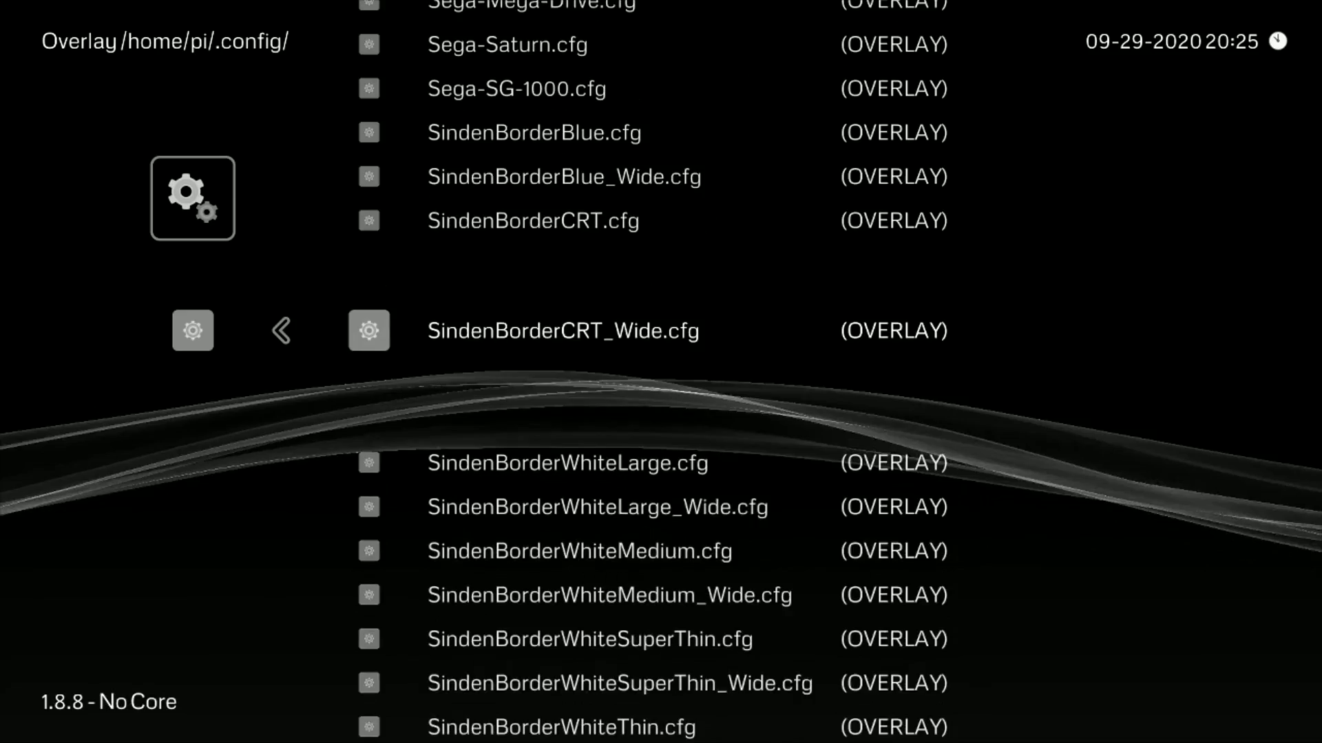
key(Down)
key(Down)
key(Down)
key(Down)
key(Down)
key(Down)
key(Down)
key(Down)
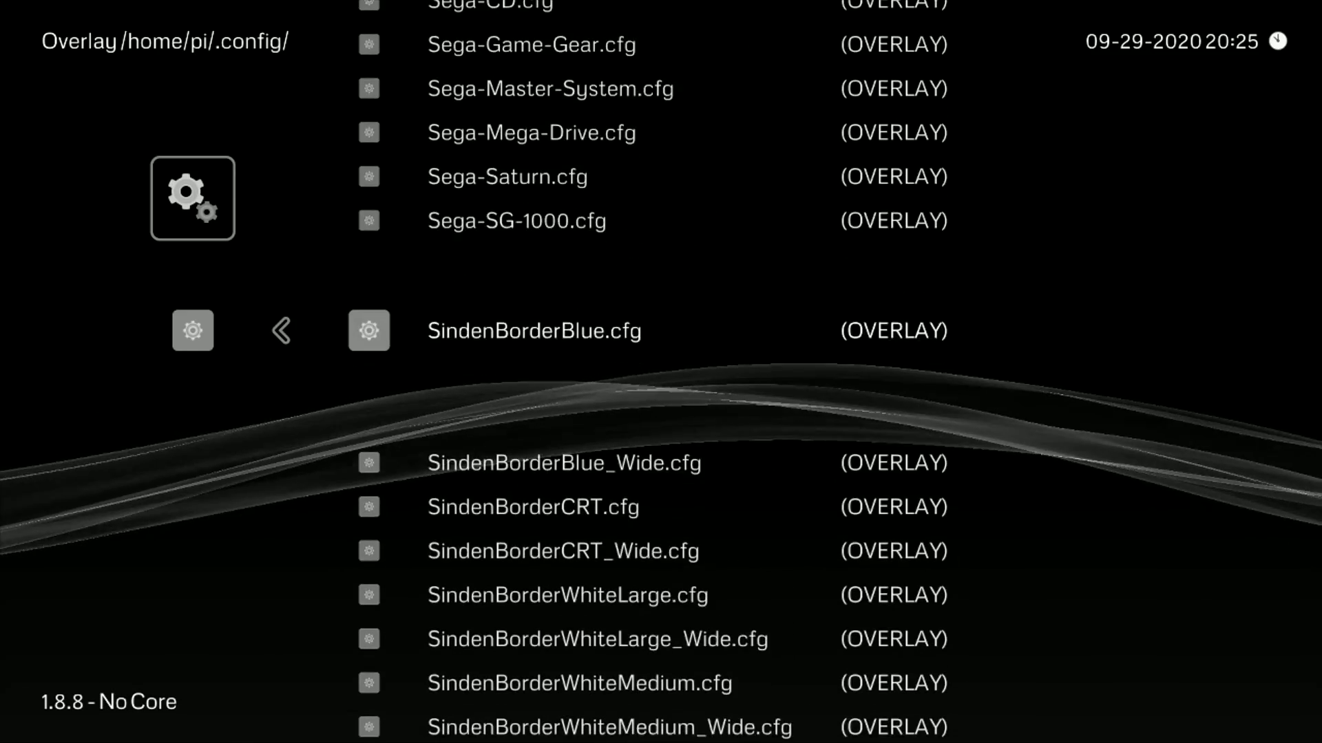
key(Down)
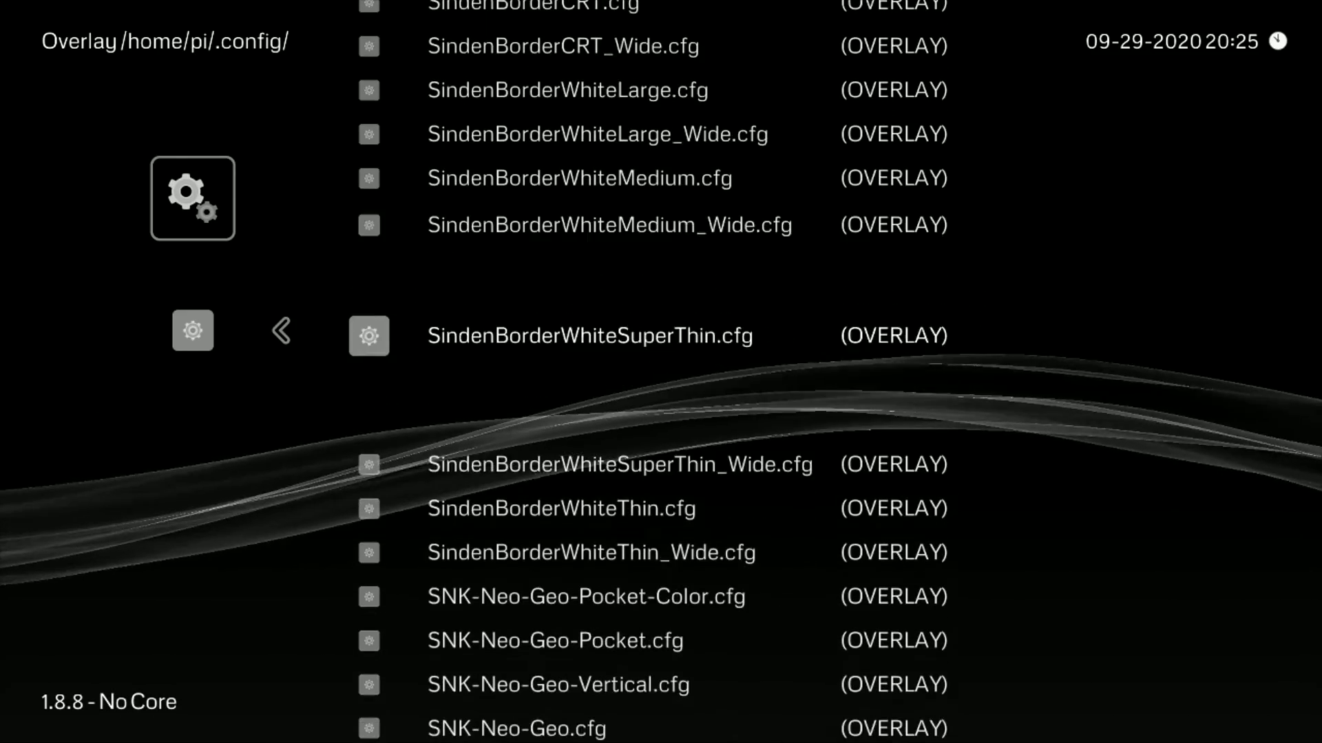
- Compare the large, medium and super thin white Sinden border overlays and highlight SindenBorderWhiteLarge_Wide.cfg
key(Up)
key(Up)
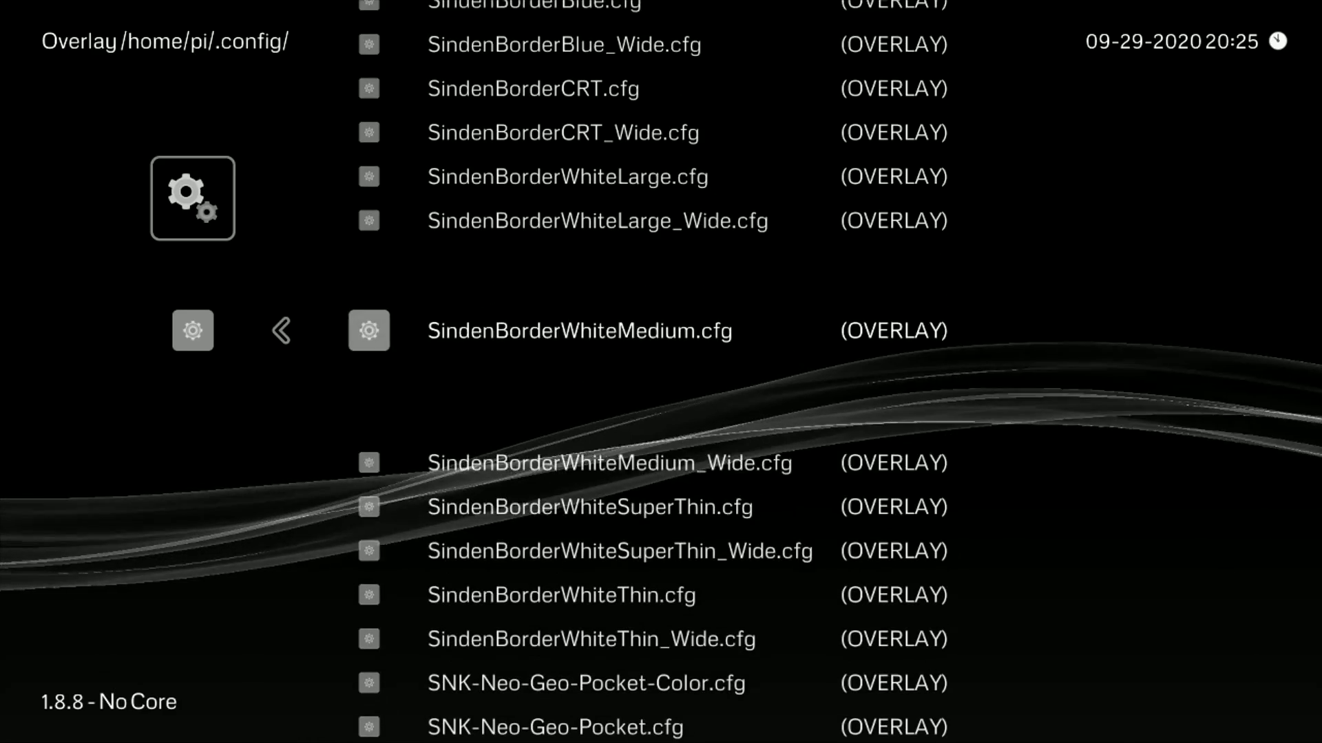
key(Down)
key(Down)
key(Down)
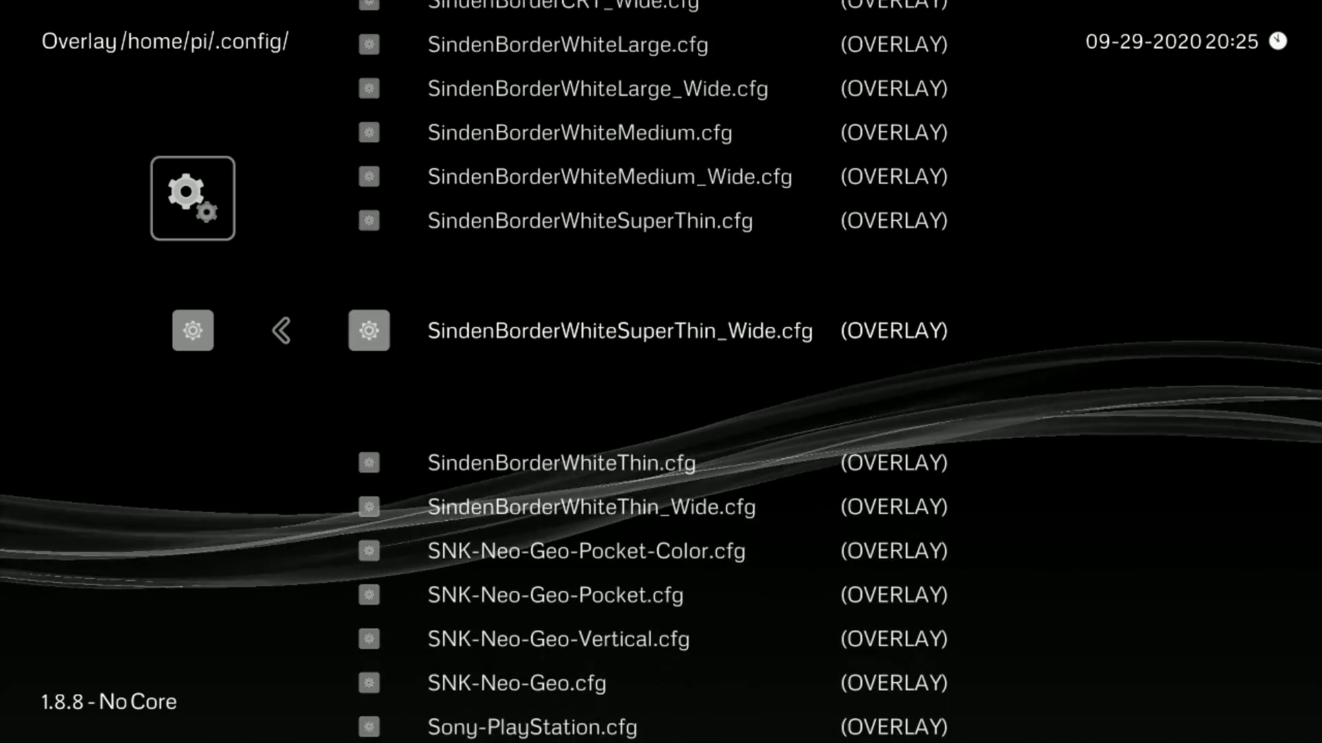
key(Down)
key(Up)
key(Up)
key(Up)
key(Up)
key(Up)
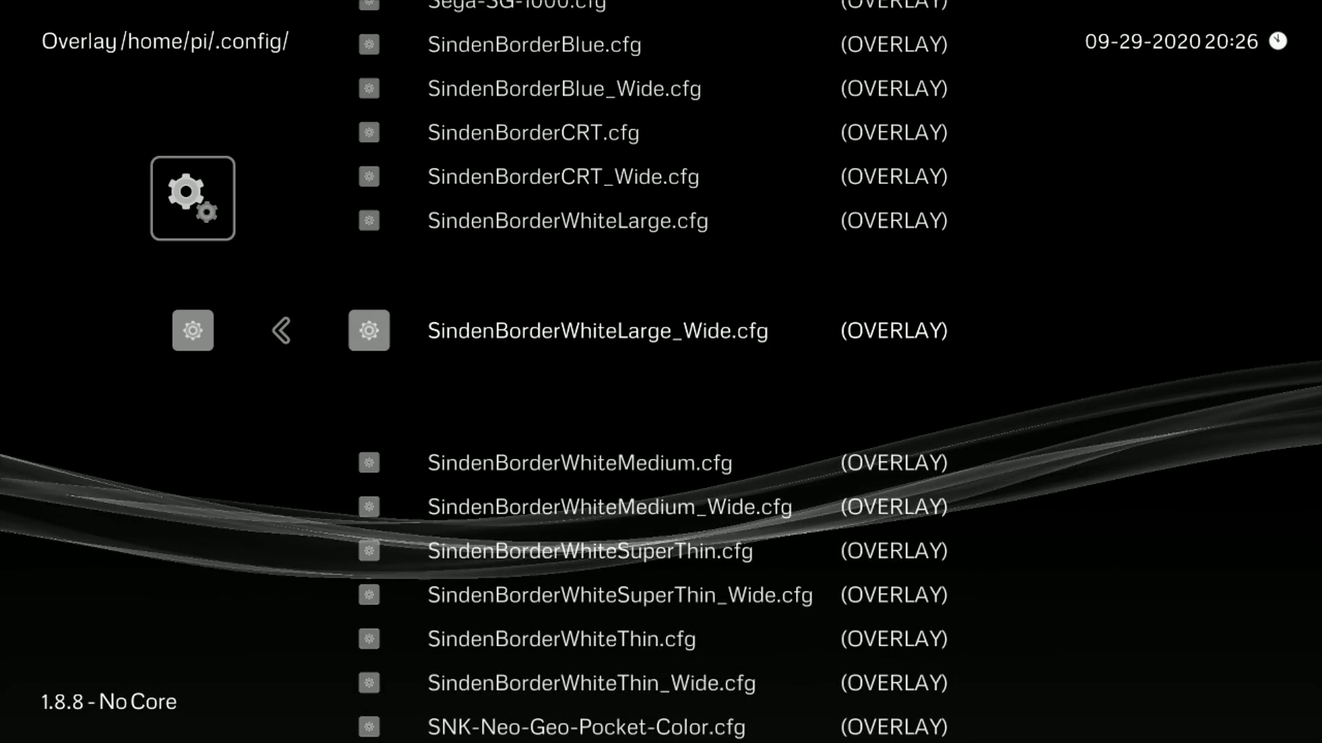
key(Down)
key(Up)
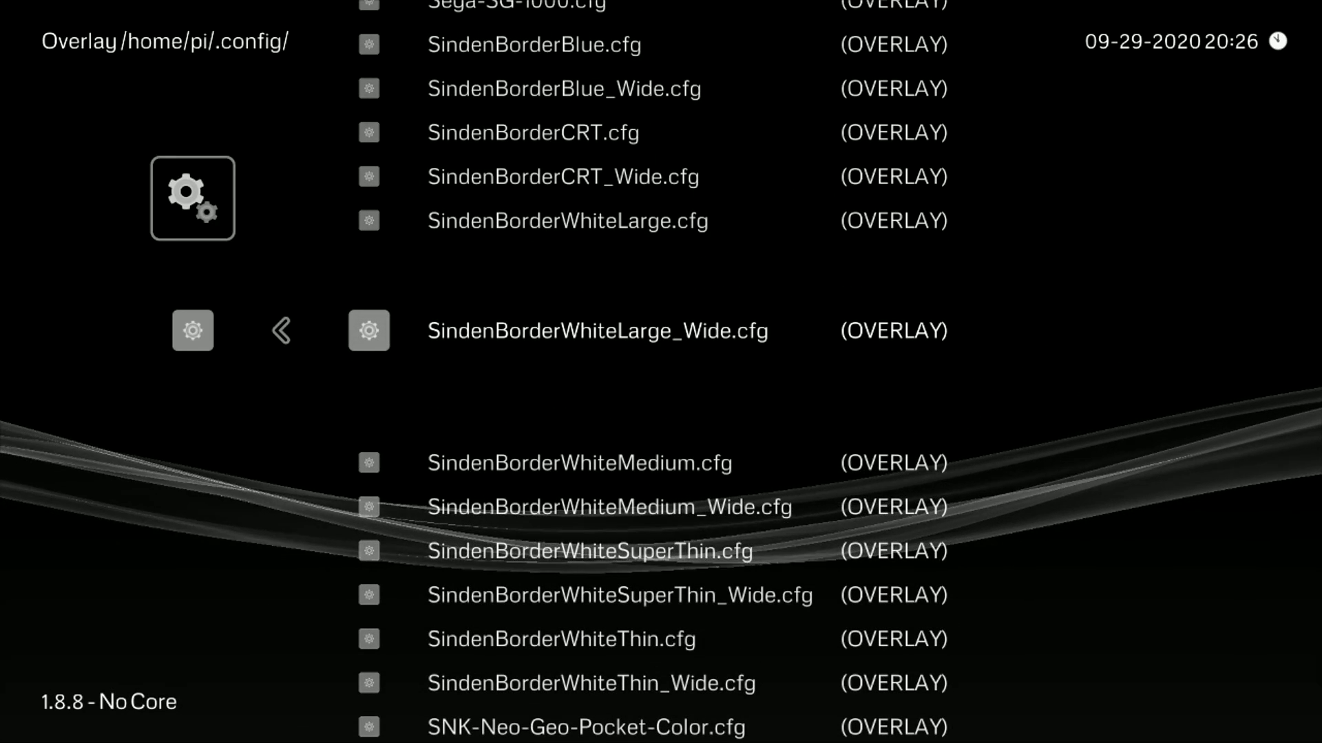